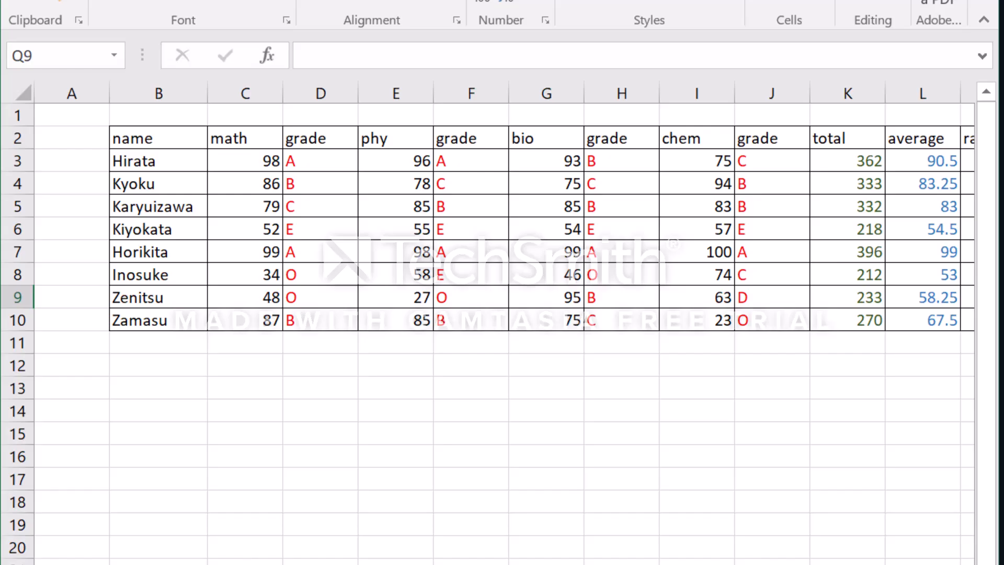
scroll(504, 324, "right", 2)
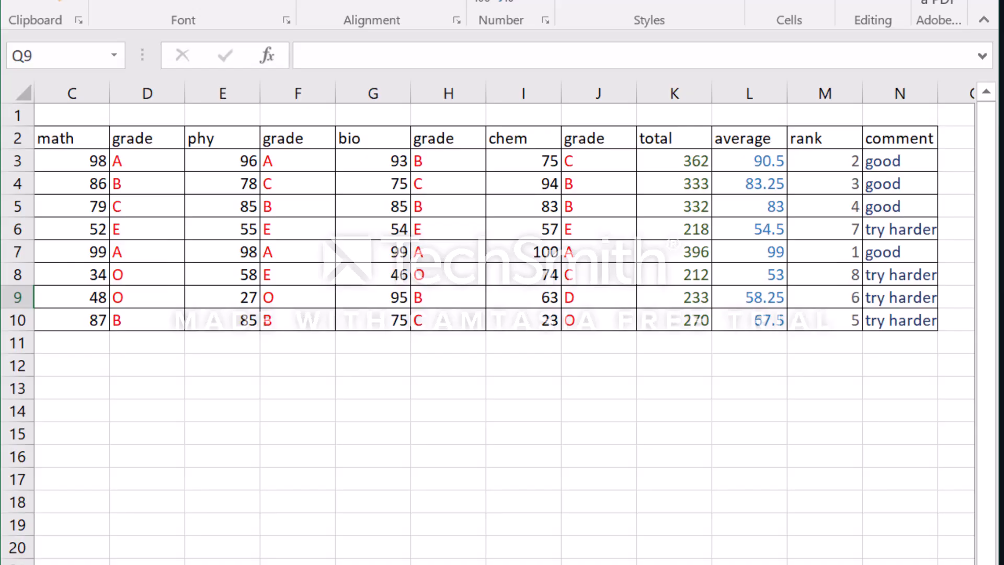
scroll(504, 324, "left", 2)
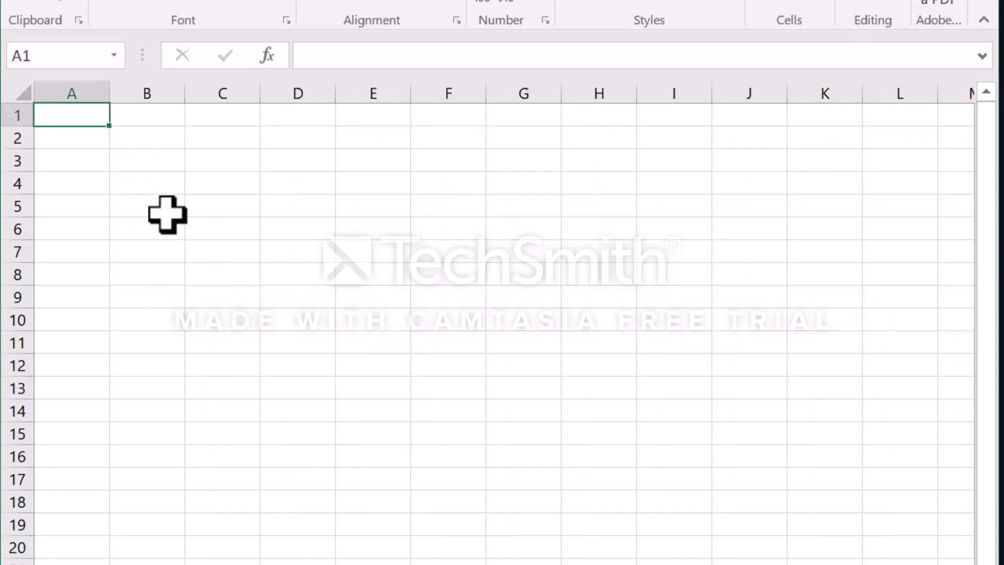
left_click(149, 146)
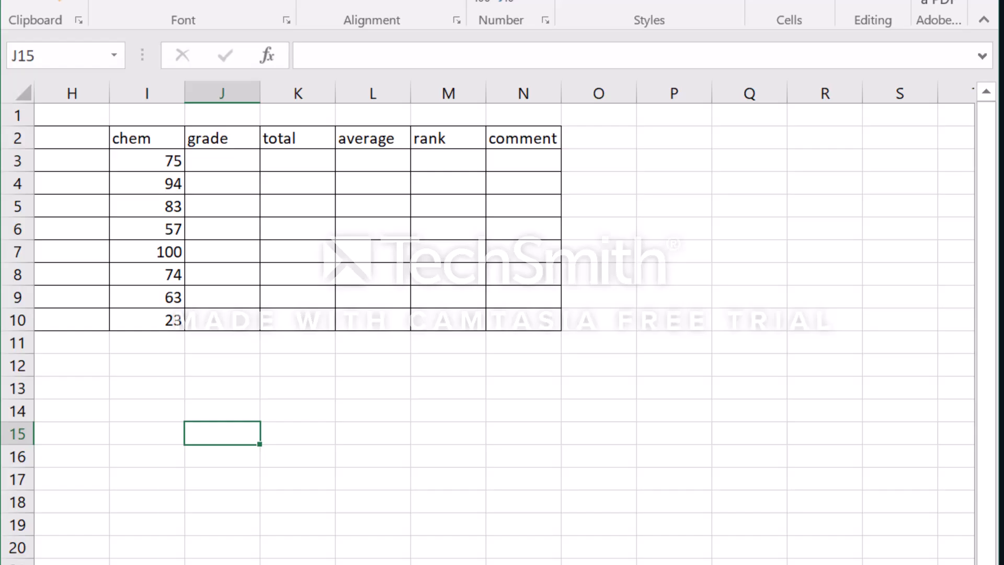
- Enter the header GRADE in the empty header cells D2 after math and F2 after phy
scroll(502, 313, "left", 5)
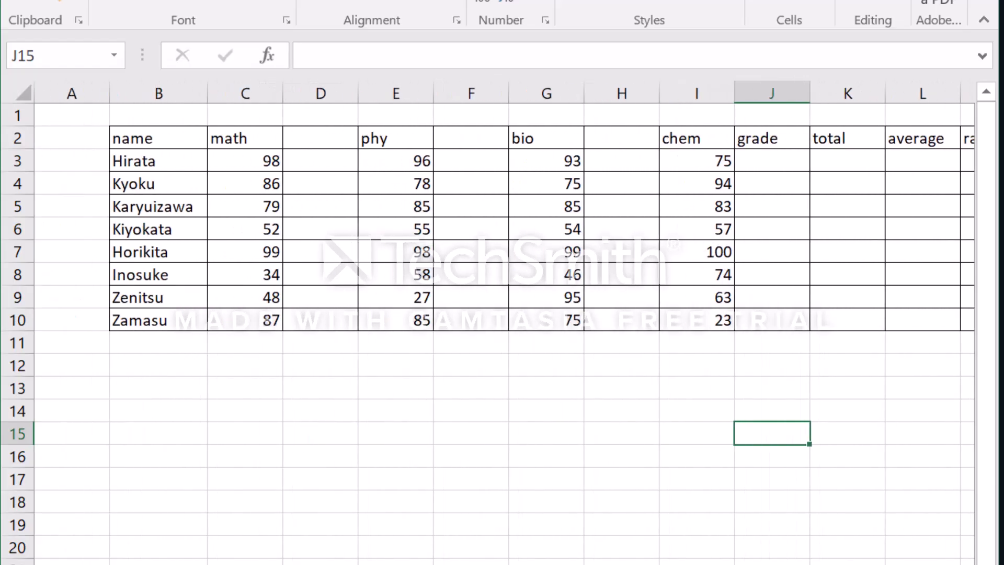
left_click(330, 140)
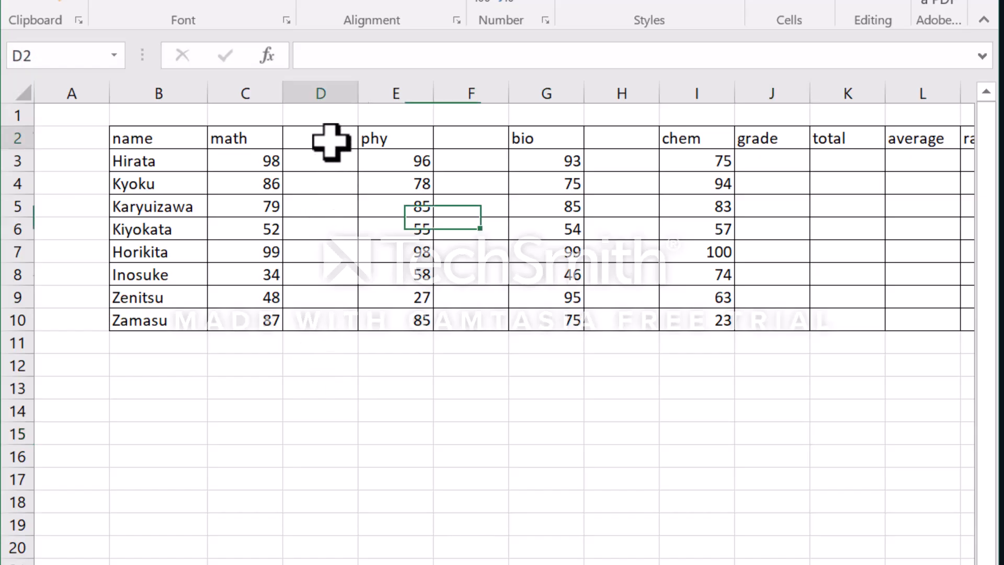
type("GRADE")
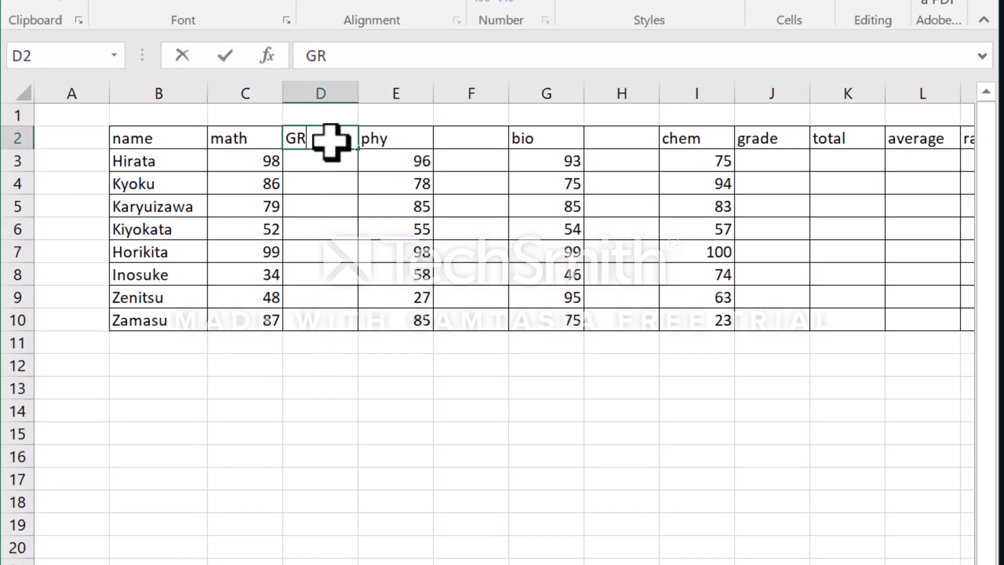
left_click(459, 141)
type("GRADE")
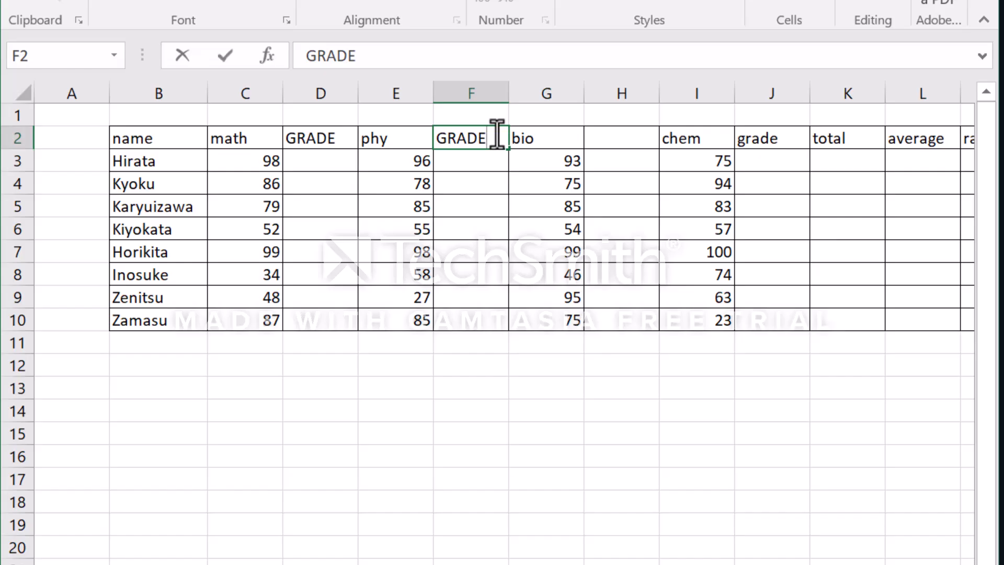
- Copy the GRADE header from D2 into H2 and over the existing header in J2
left_click(337, 143)
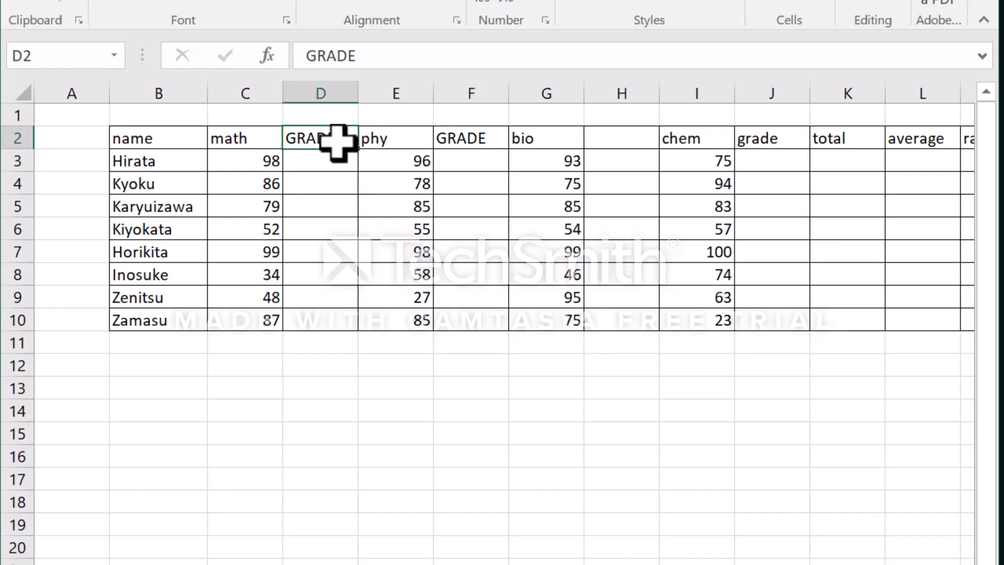
key("ctrl+c")
left_click(625, 152)
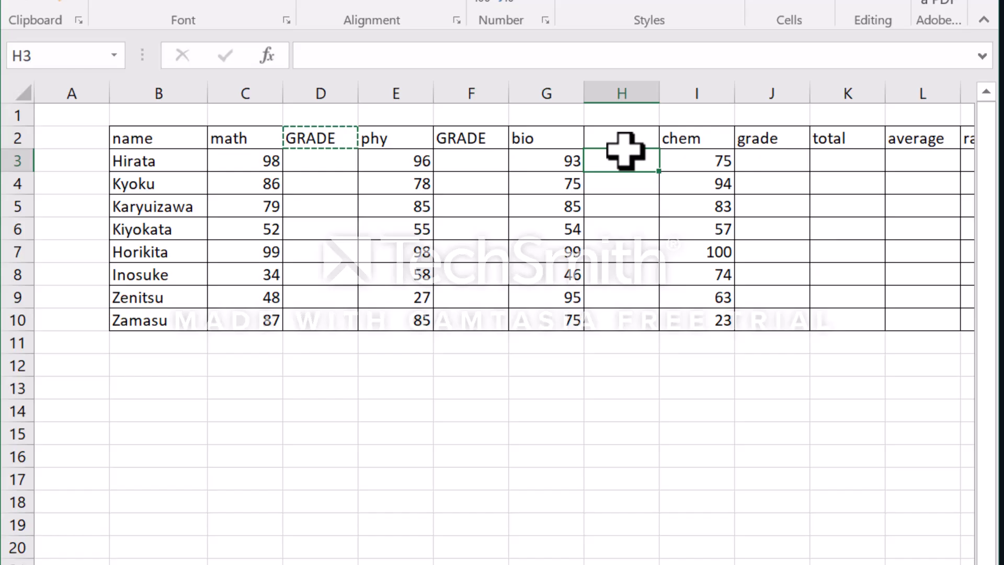
left_click(642, 140)
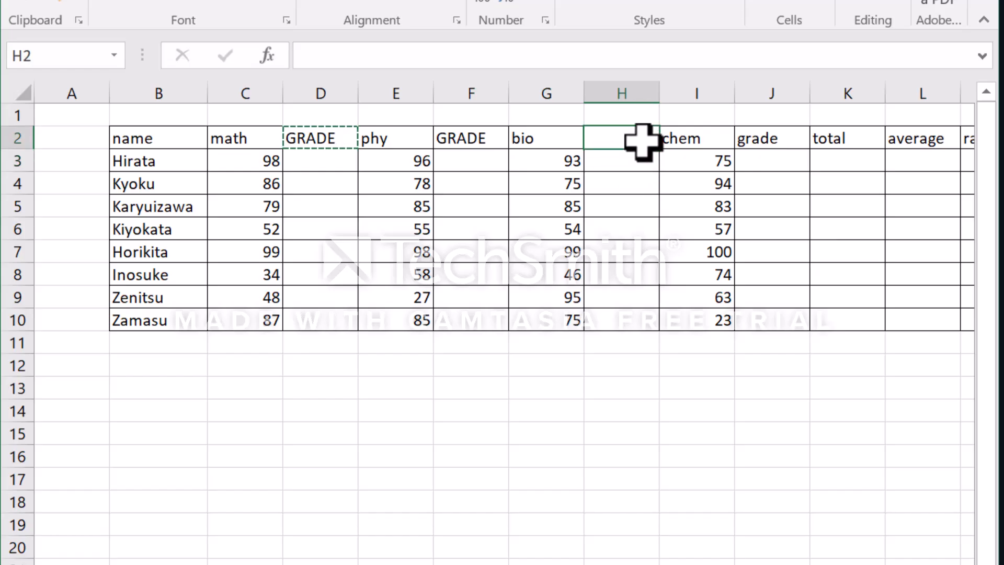
key("ctrl+v")
left_click(796, 137)
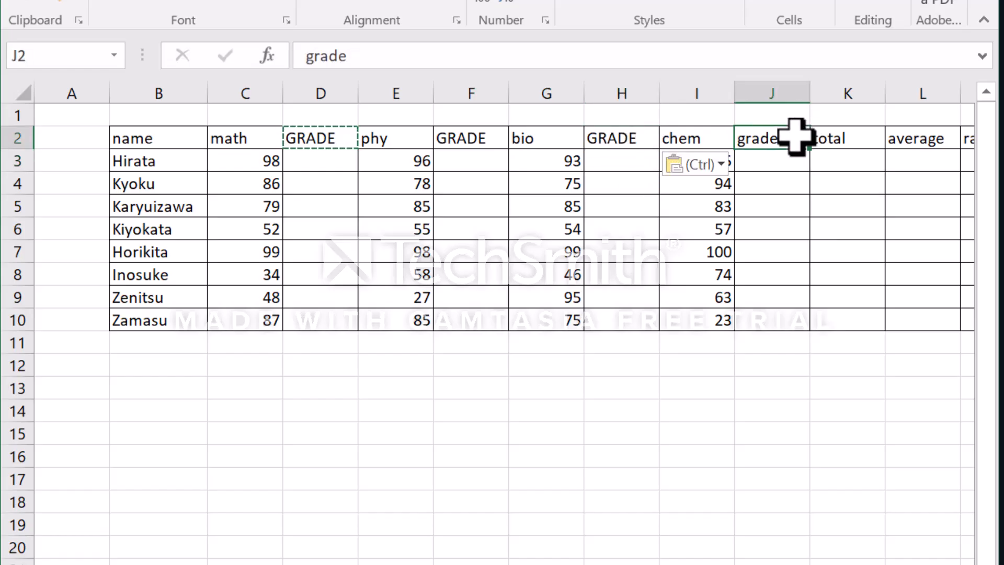
key("ctrl+v")
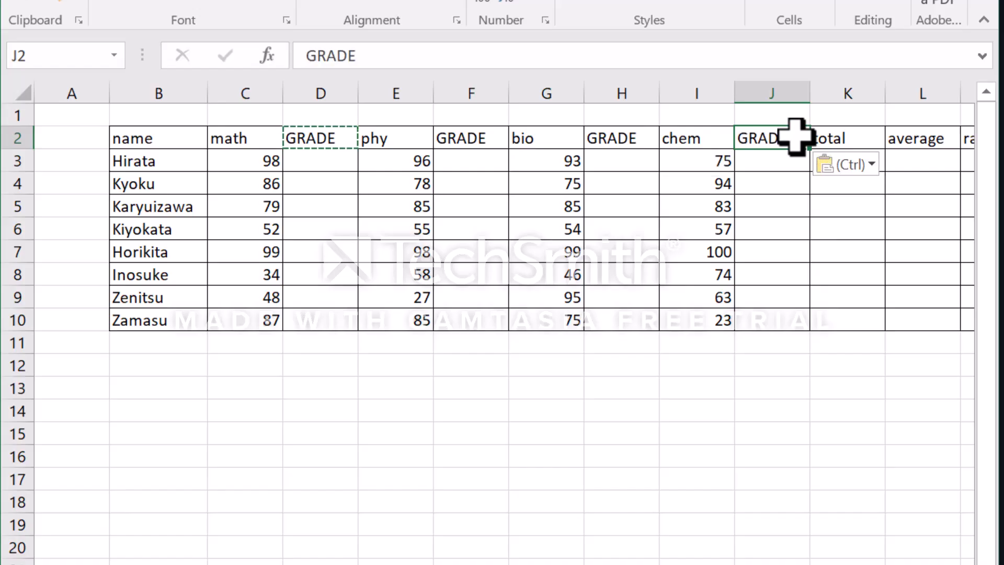
key("Escape")
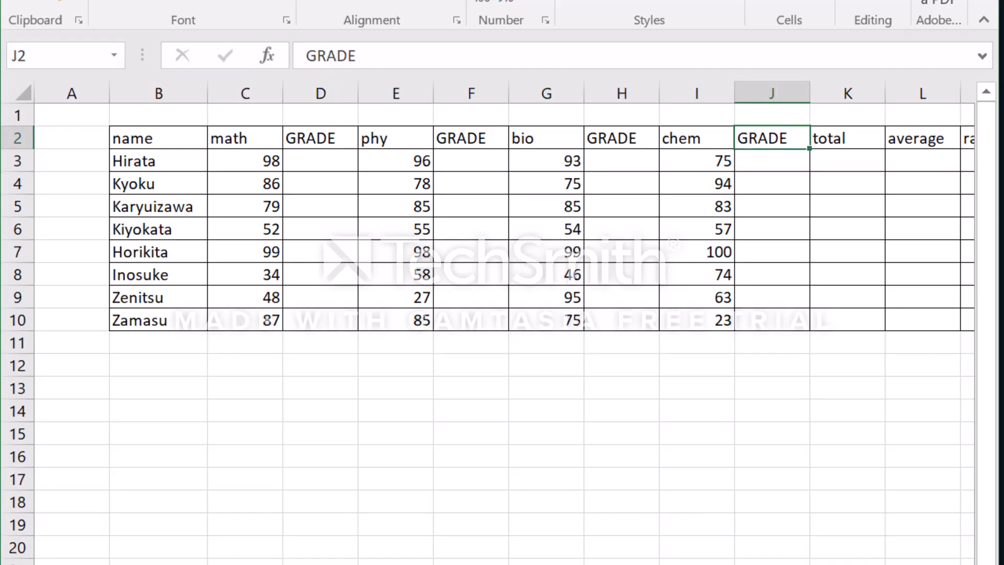
- Begin a SUM formula in K3 of the total column with the math score C3 as its first argument
scroll(504, 322, "right", 2)
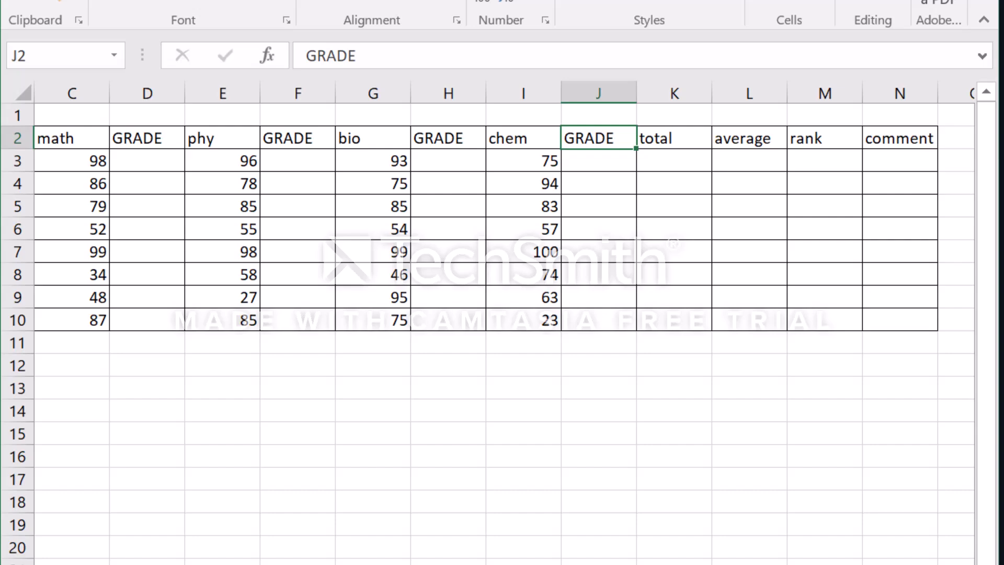
scroll(504, 322, "left", 2)
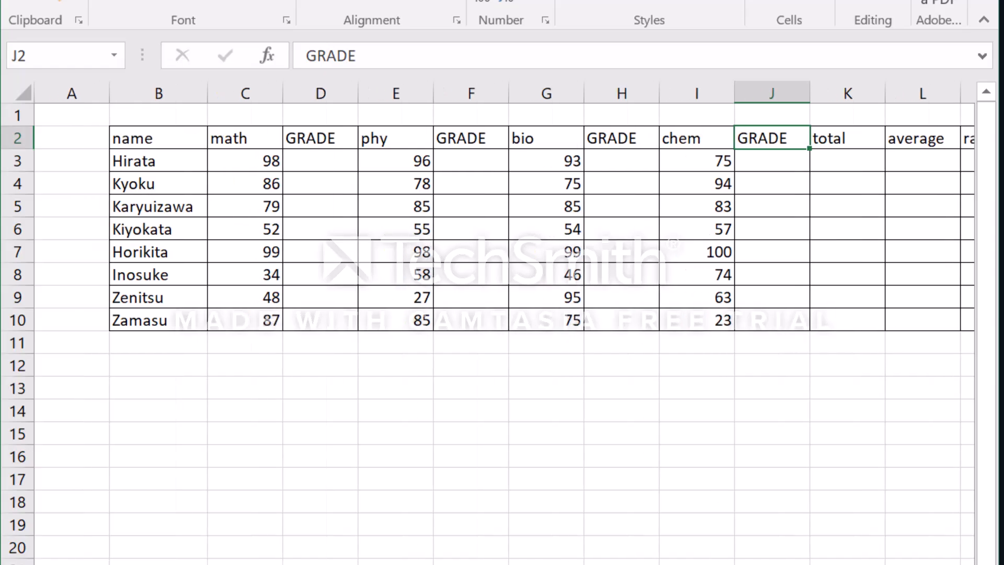
scroll(724, 375, "right", 2)
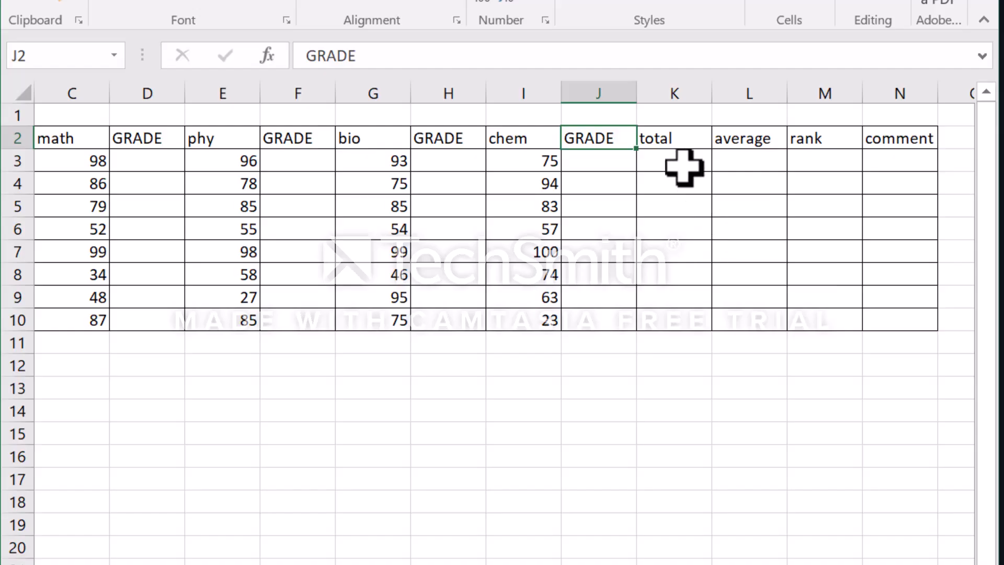
left_click(681, 165)
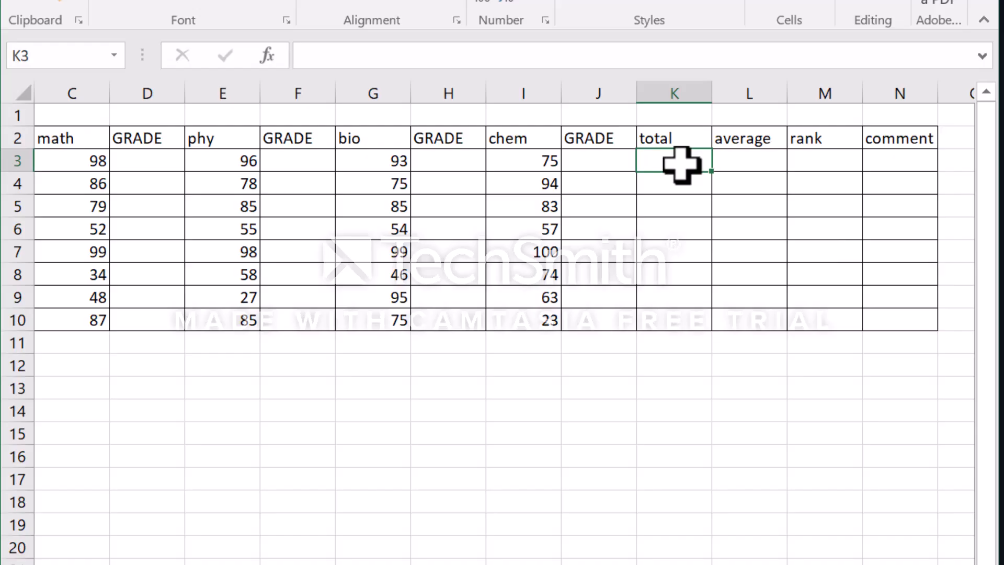
type("=")
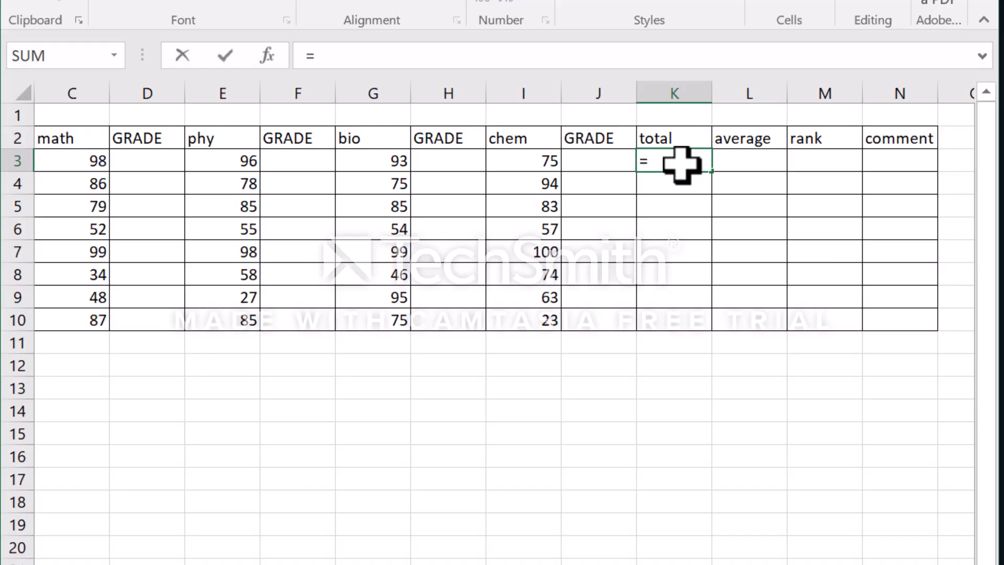
type("SUM")
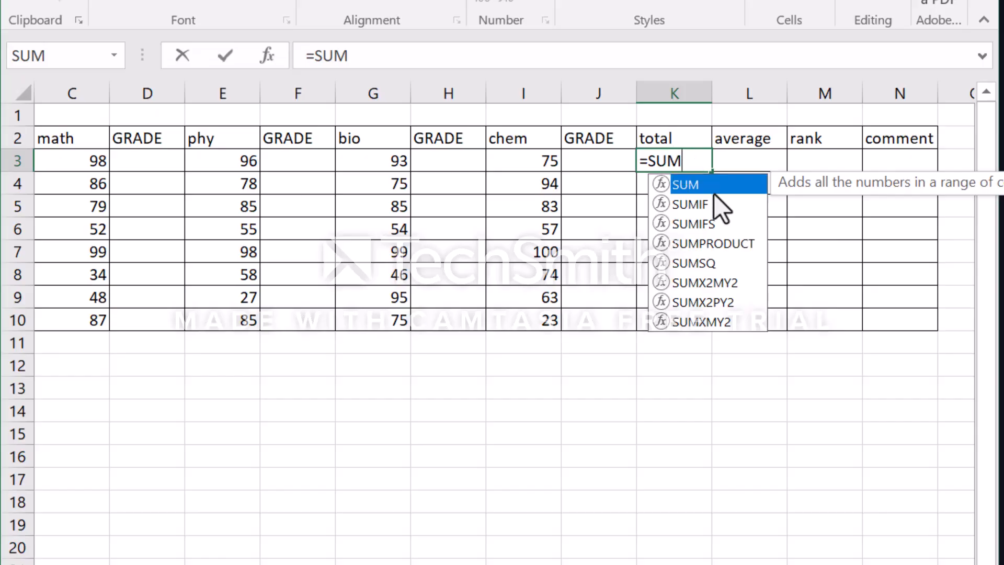
double_click(713, 192)
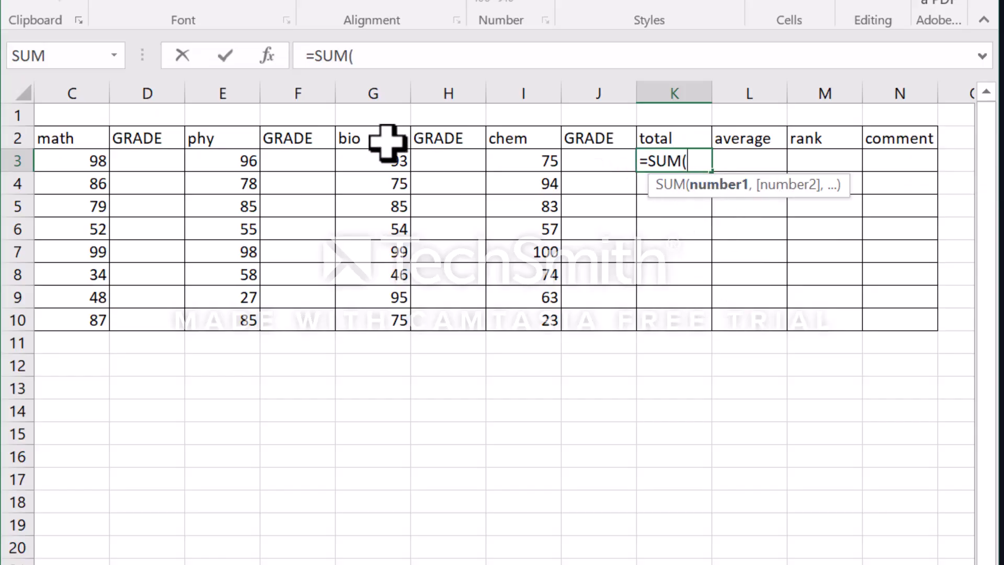
key("Left")
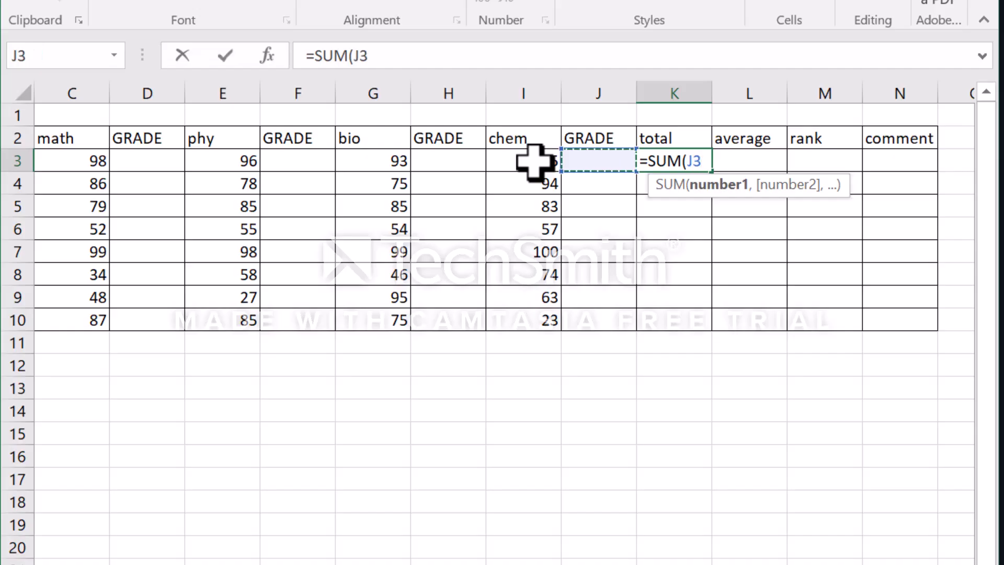
key("Left")
key("Left")
key("Left")
key("Left")
key("Left")
key("Left")
key("Left")
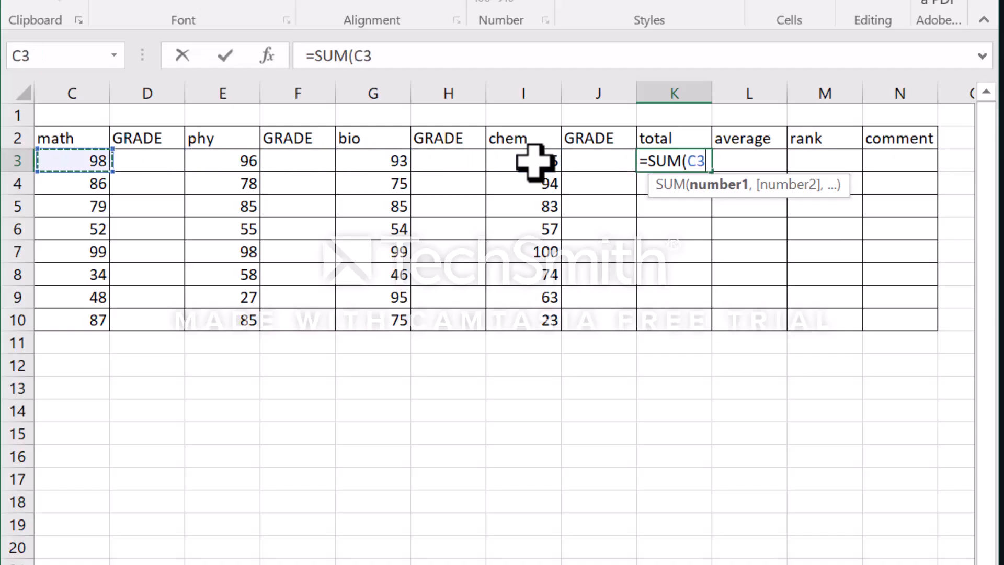
- Add the phy, bio and chem scores E3, G3 and I3 as further arguments of the SUM formula
type(",")
left_click(244, 163)
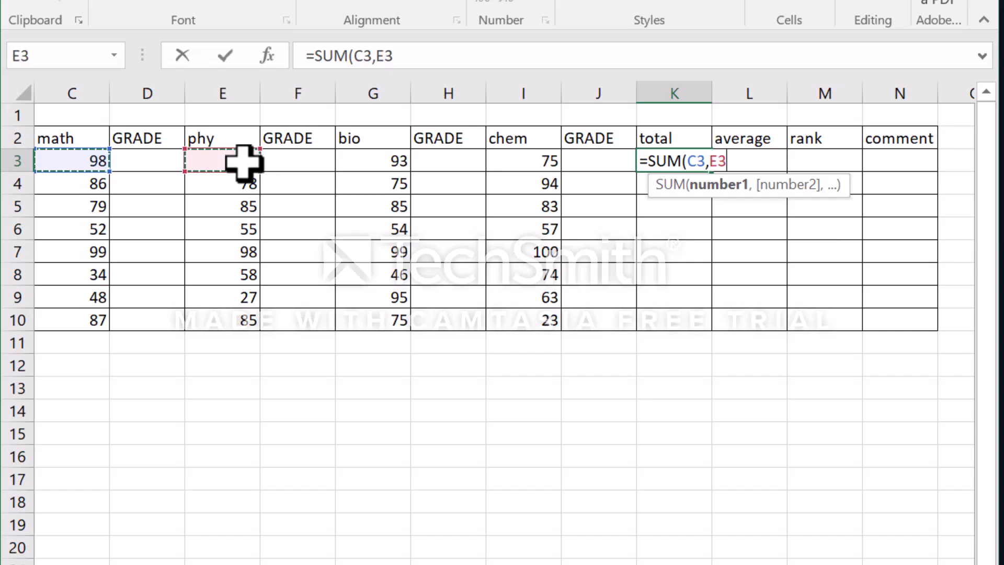
type(",")
left_click(379, 163)
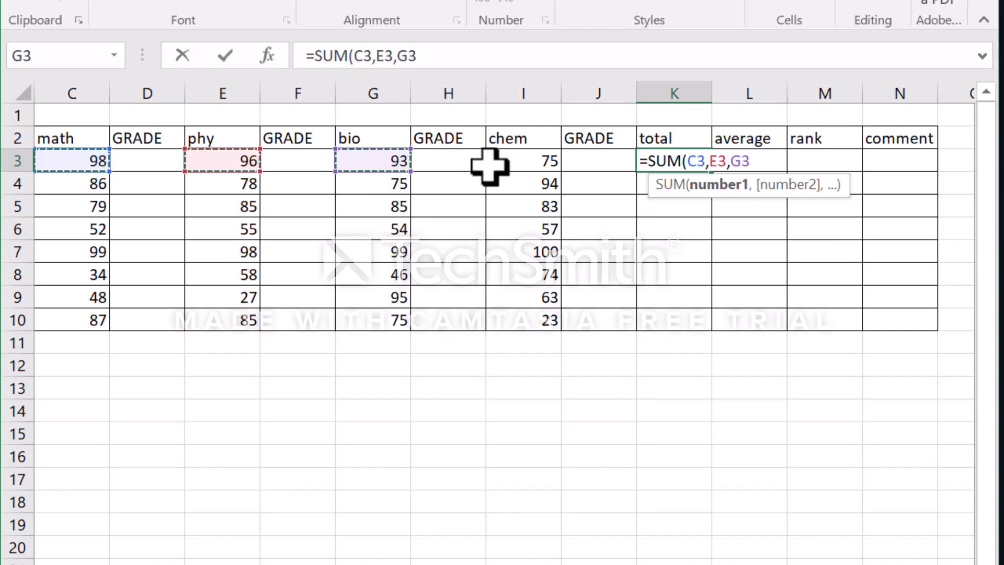
type(",")
left_click(512, 169)
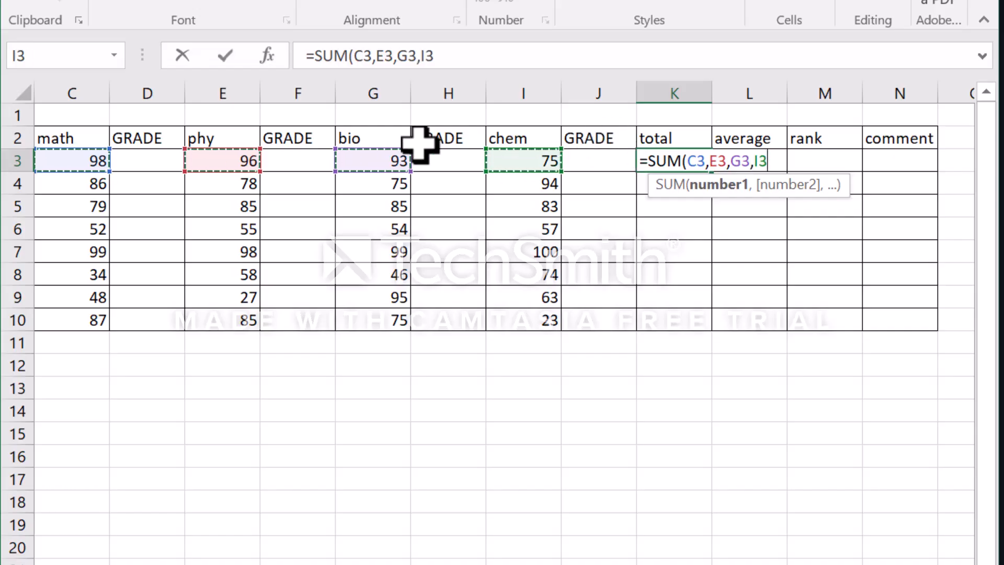
type(",")
left_click(511, 154)
type(",")
left_click(397, 157)
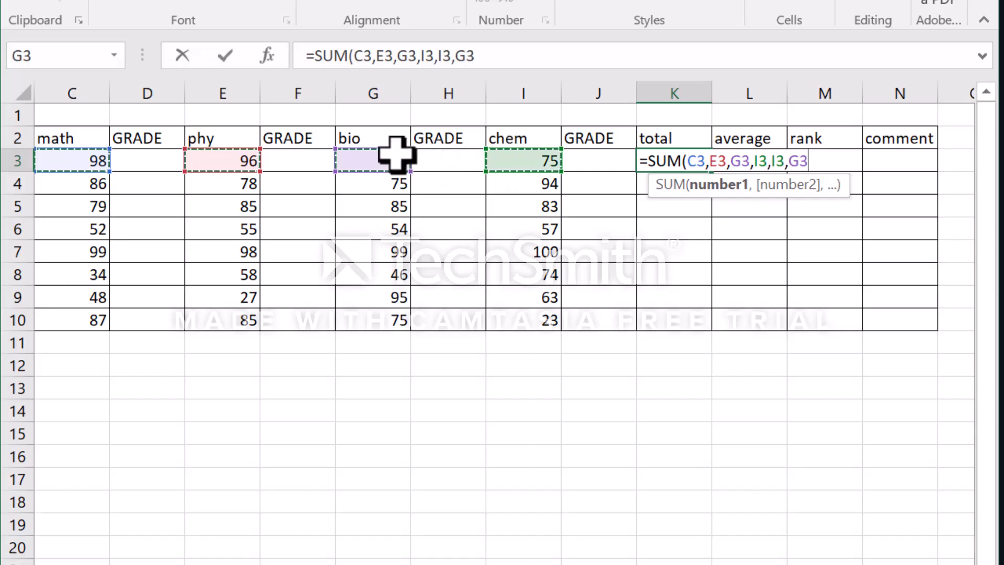
key("BackSpace")
key("BackSpace")
key("BackSpace")
key("BackSpace")
key("BackSpace")
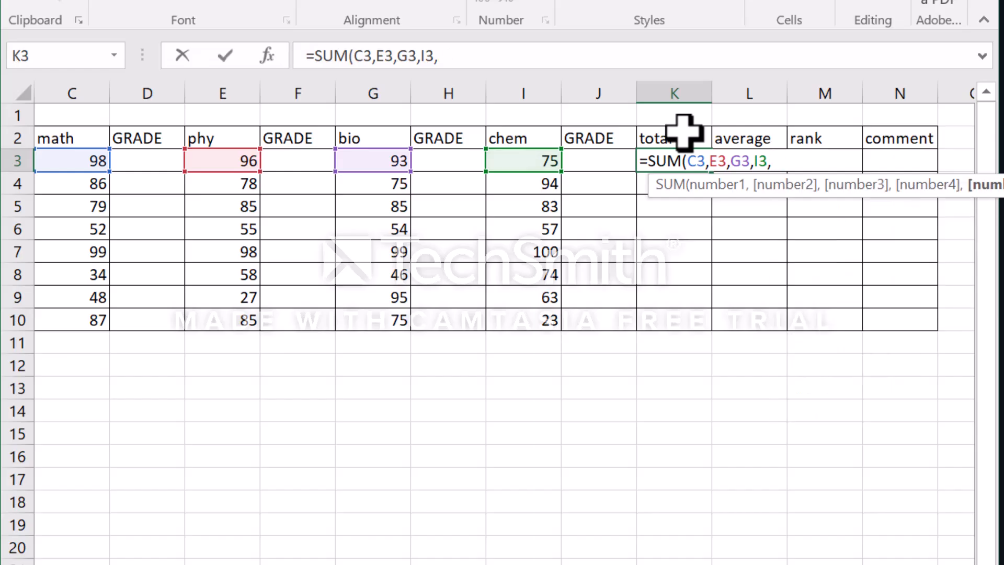
- Close and commit the total formula in K3 as =SUM(C3,E3,G3,I3,) and select that cell
type(")")
key("Return")
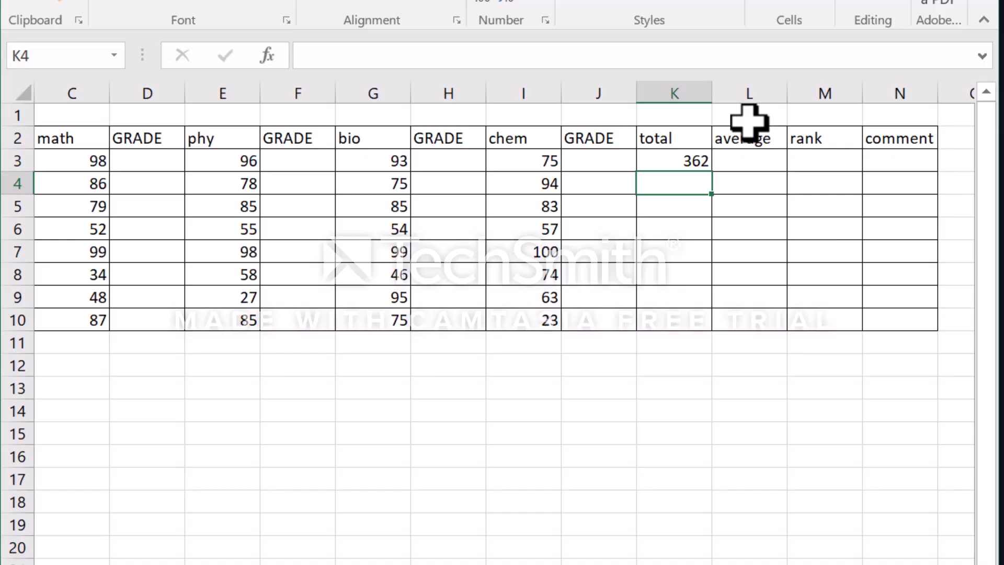
left_click(706, 157)
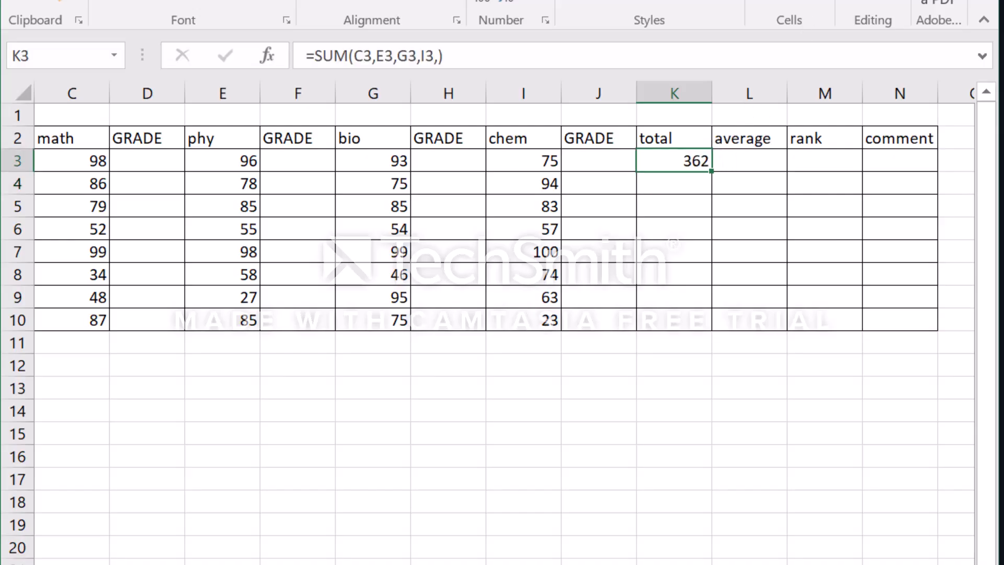
- Begin an AVERAGE formula in L3 of the average column with the math score C3 as its first argument
left_click(734, 161)
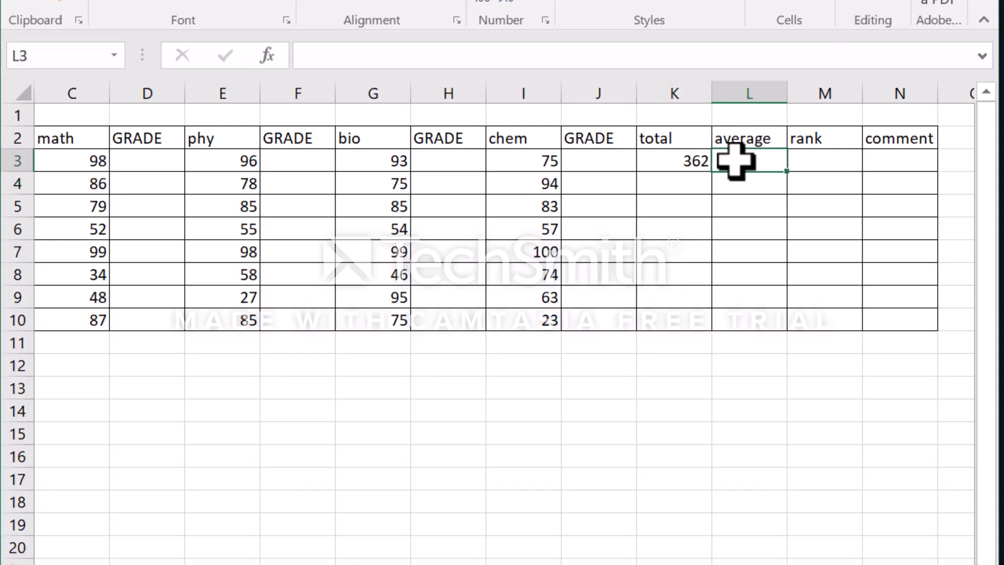
type("=")
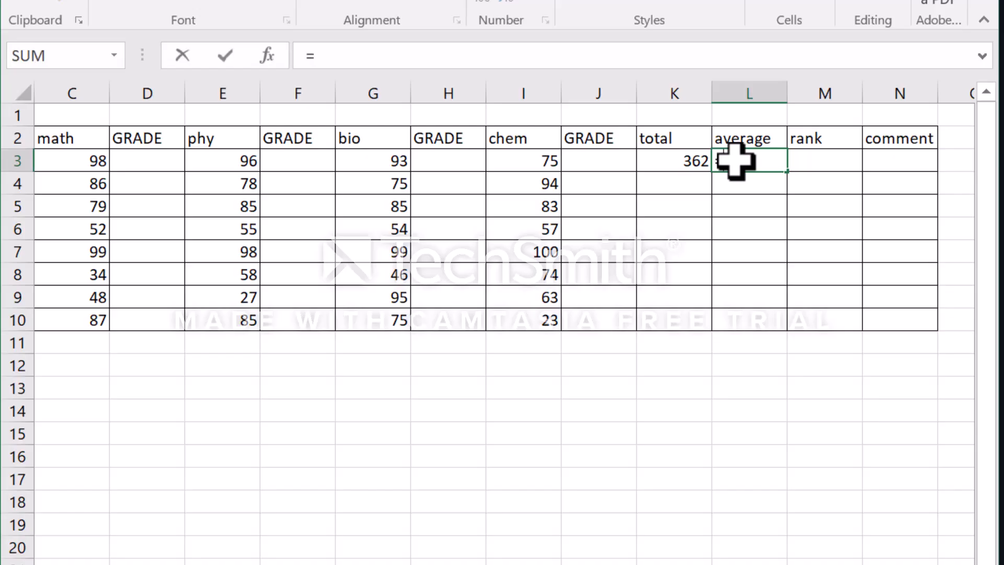
type("AVE")
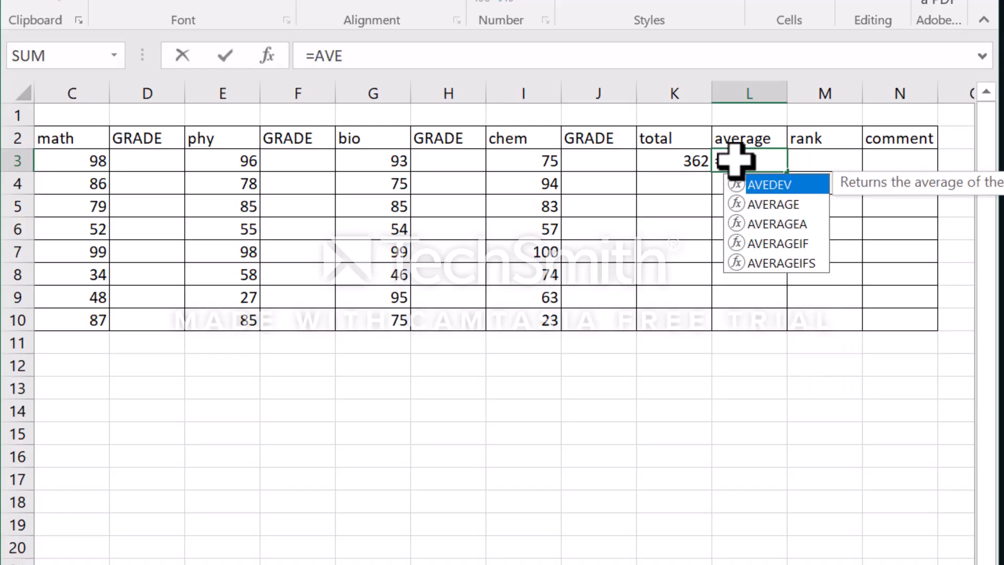
double_click(782, 206)
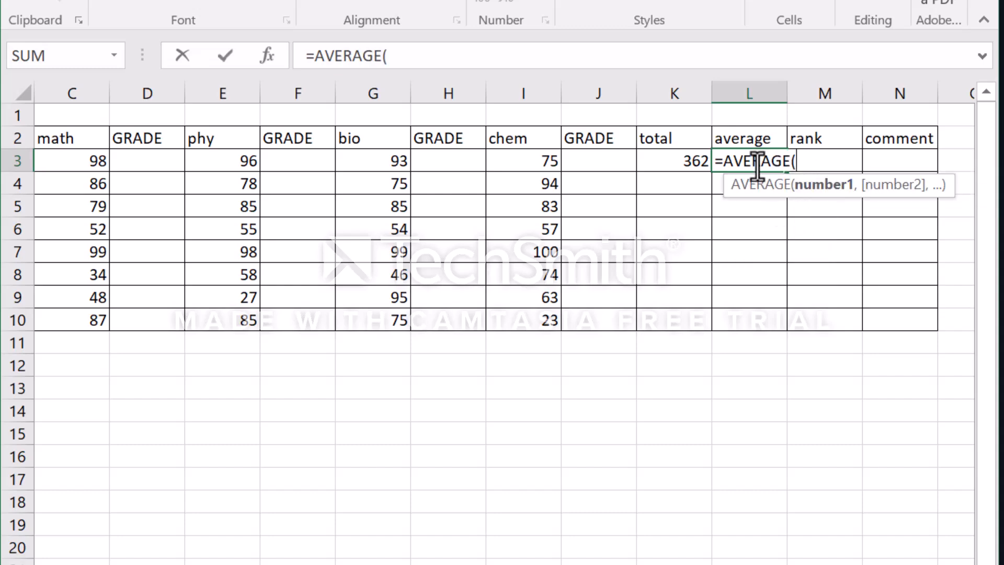
left_click(90, 163)
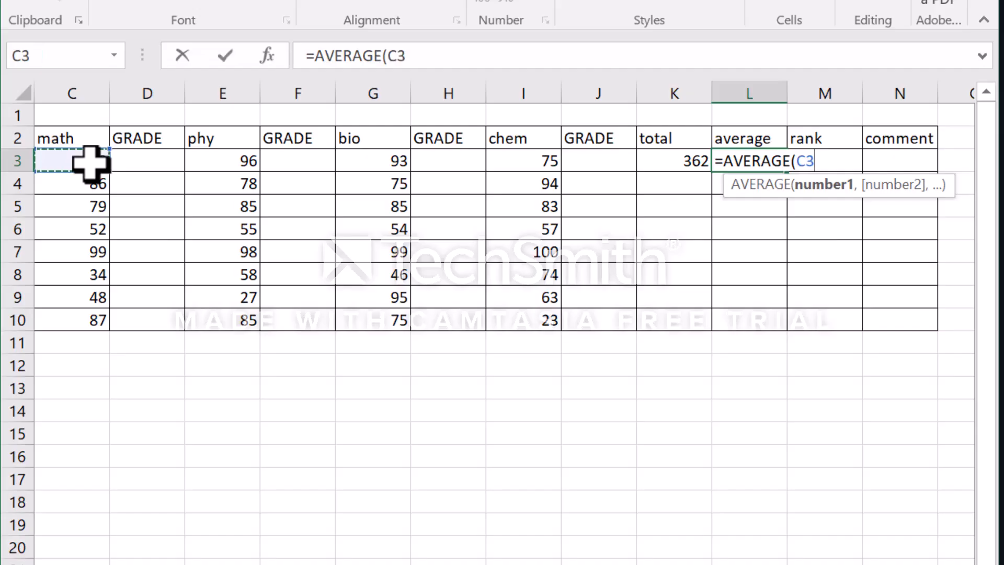
- Add the phy, bio and chem scores E3, G3 and I3 to the AVERAGE formula and commit it
type(",")
left_click(229, 157)
type(",")
left_click(379, 162)
type(",")
left_click(534, 162)
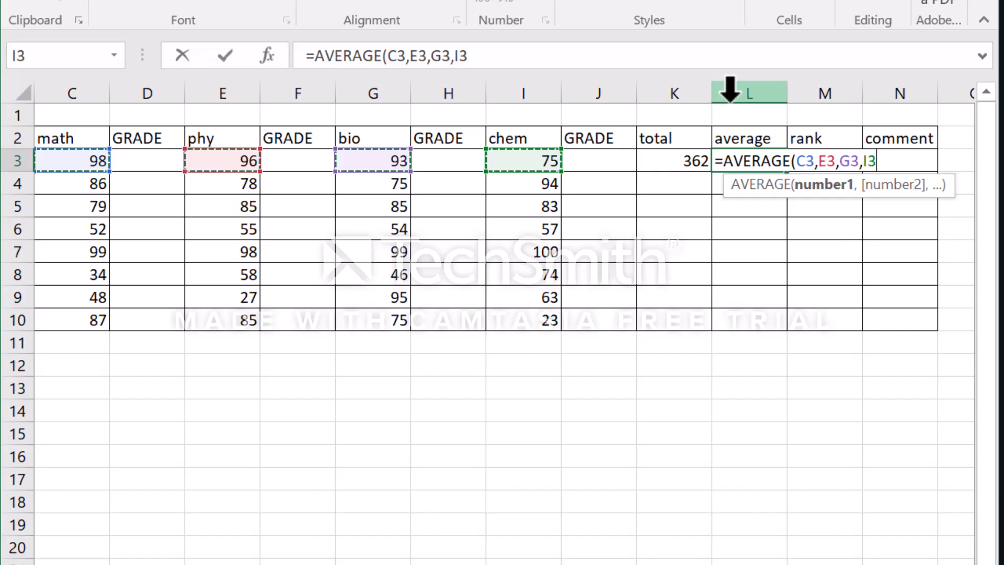
key("Return")
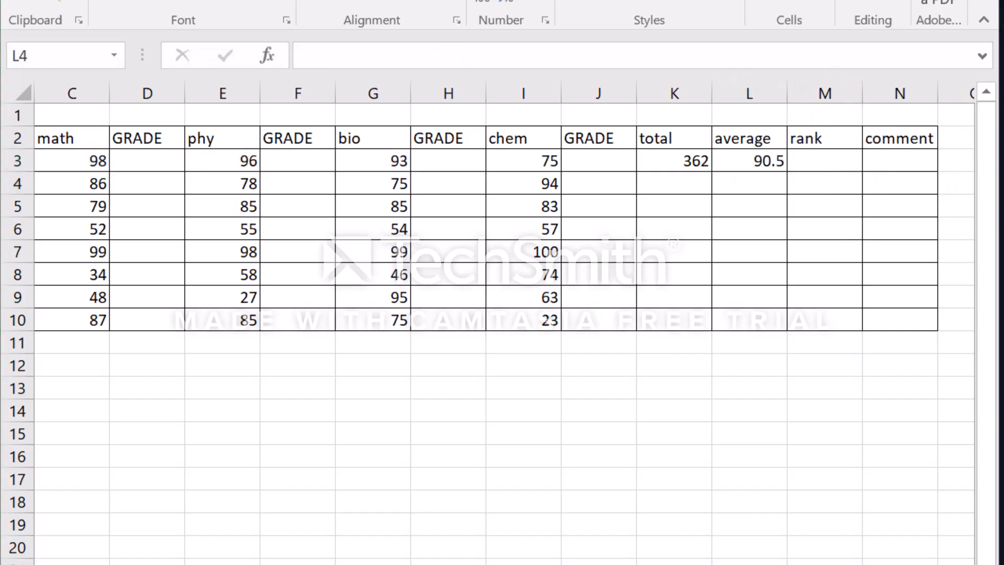
- Fill the total formula in K3 and the average formula in L3 down to row 10
left_click(701, 156)
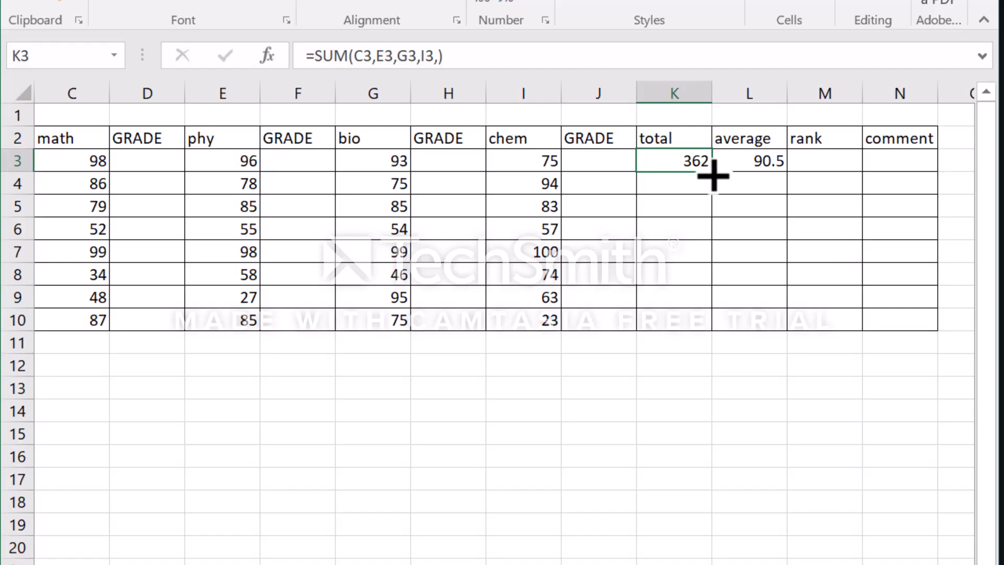
left_click_drag(712, 175, 711, 328)
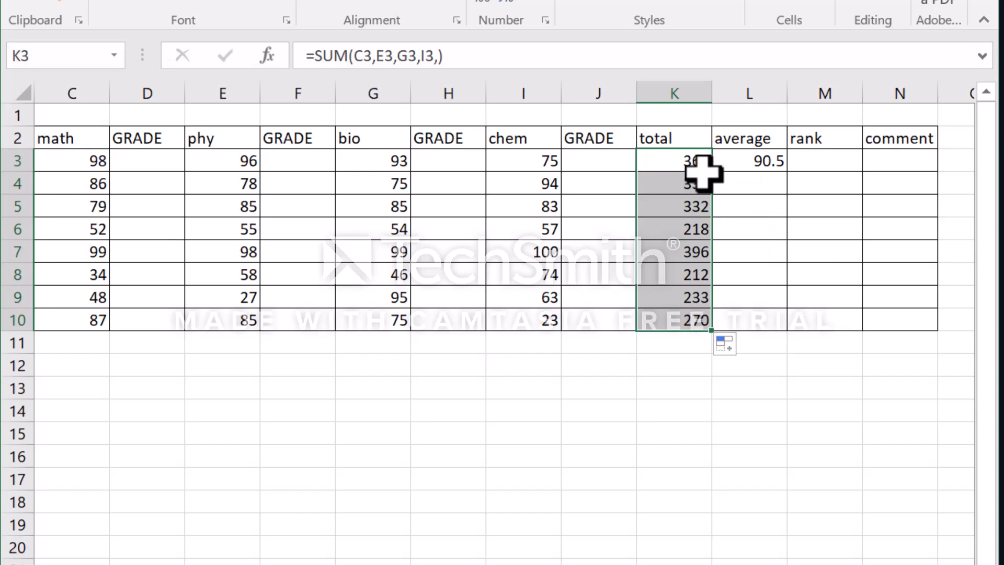
left_click(770, 166)
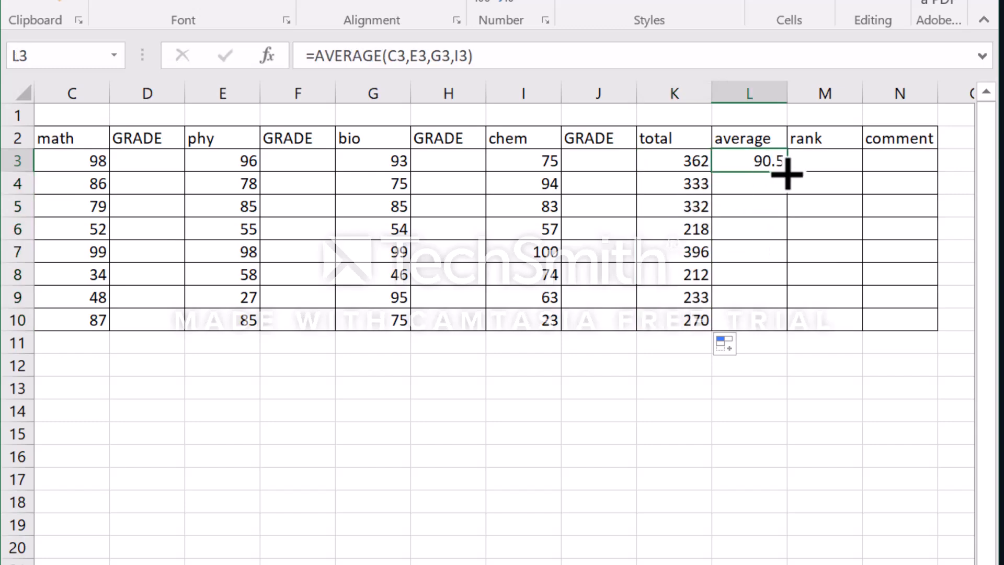
left_click_drag(787, 171, 798, 328)
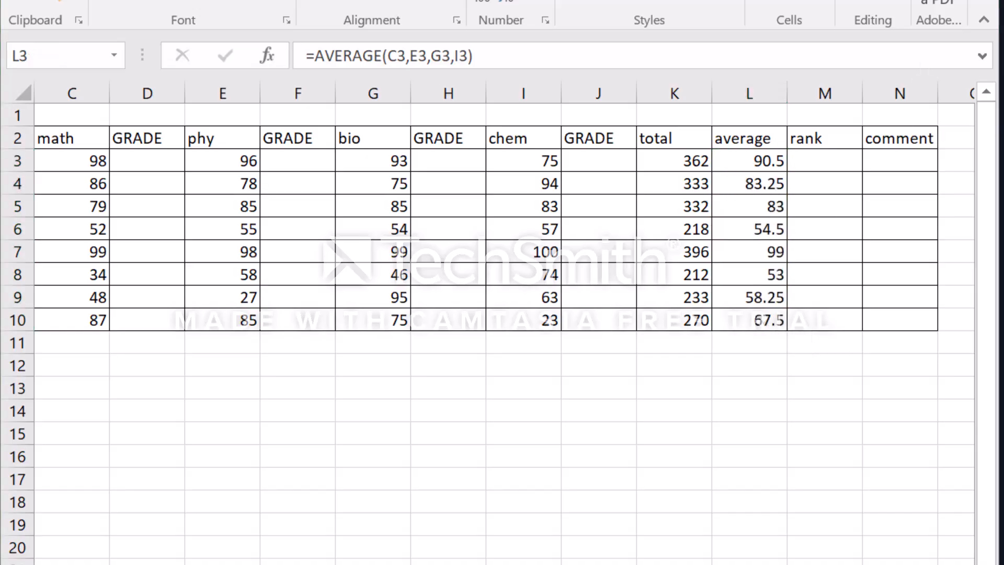
- Begin a RANK.AVG formula in M3, the first cell of the rank column
left_click(801, 164)
left_click(800, 163)
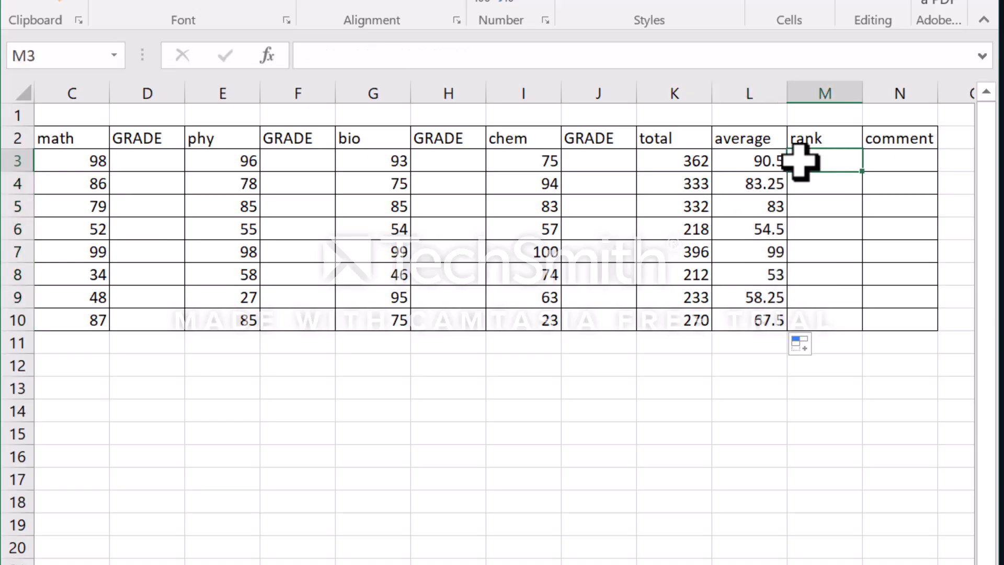
type("=")
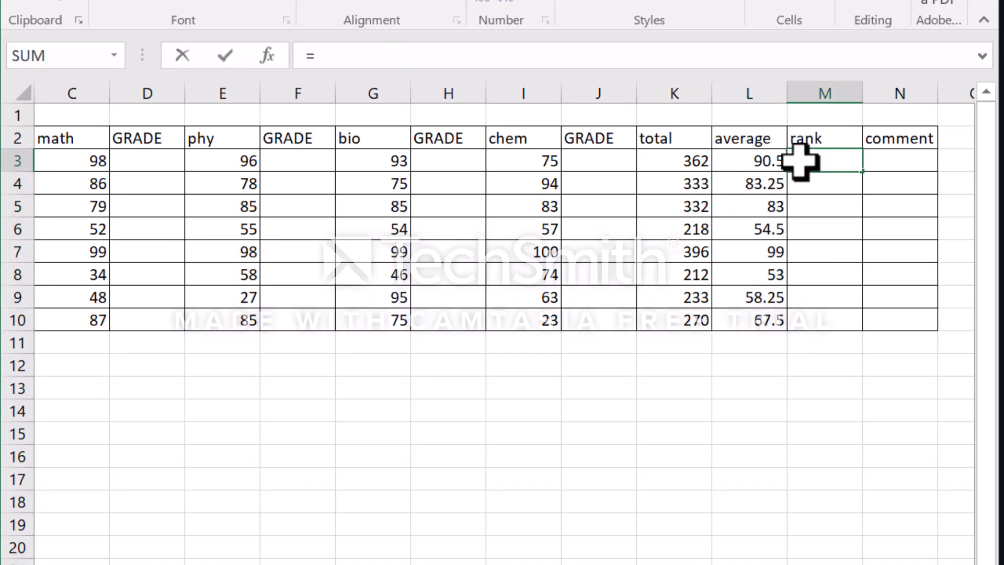
type("RANK.AVG(")
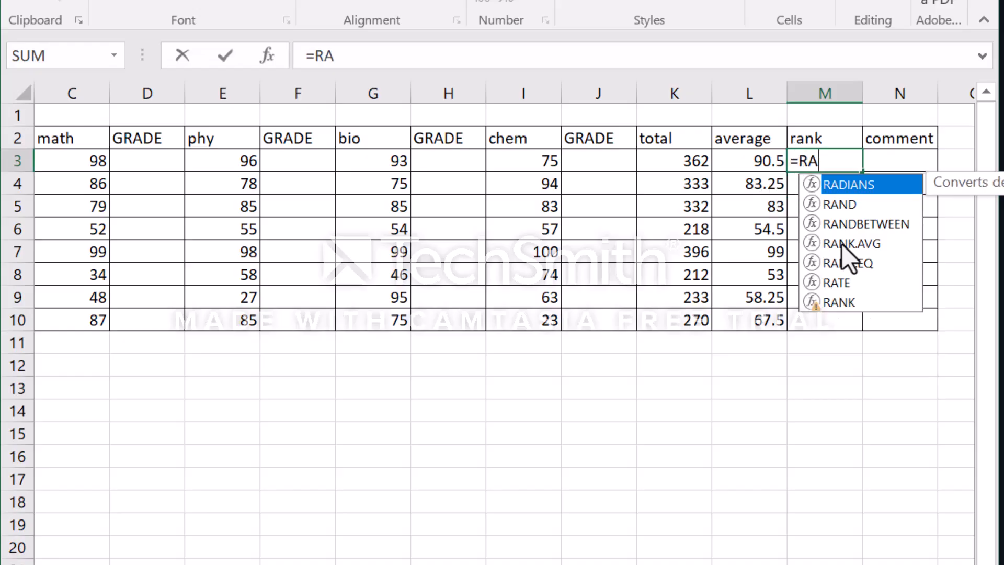
double_click(842, 243)
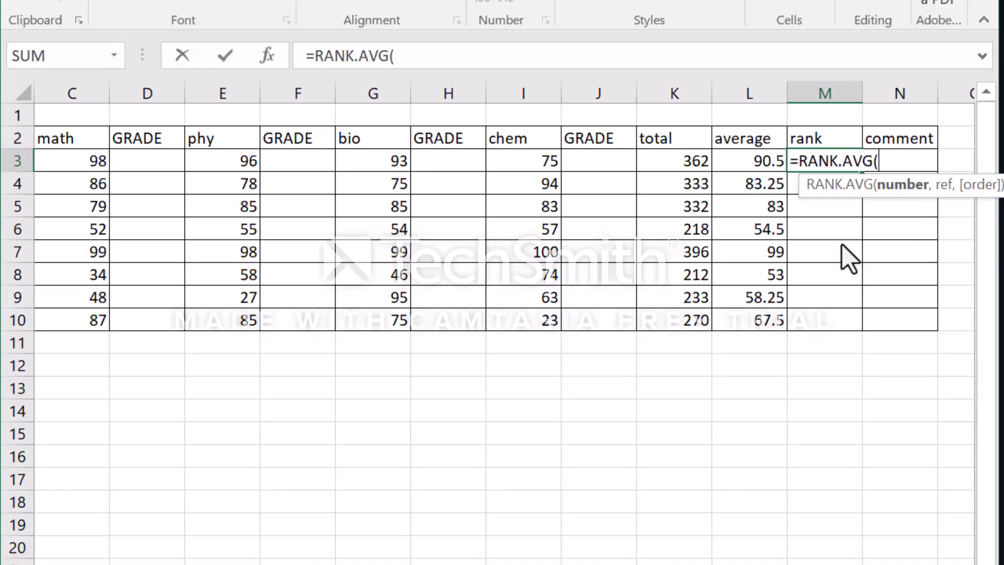
left_click(756, 167)
left_click_drag(762, 156, 762, 314)
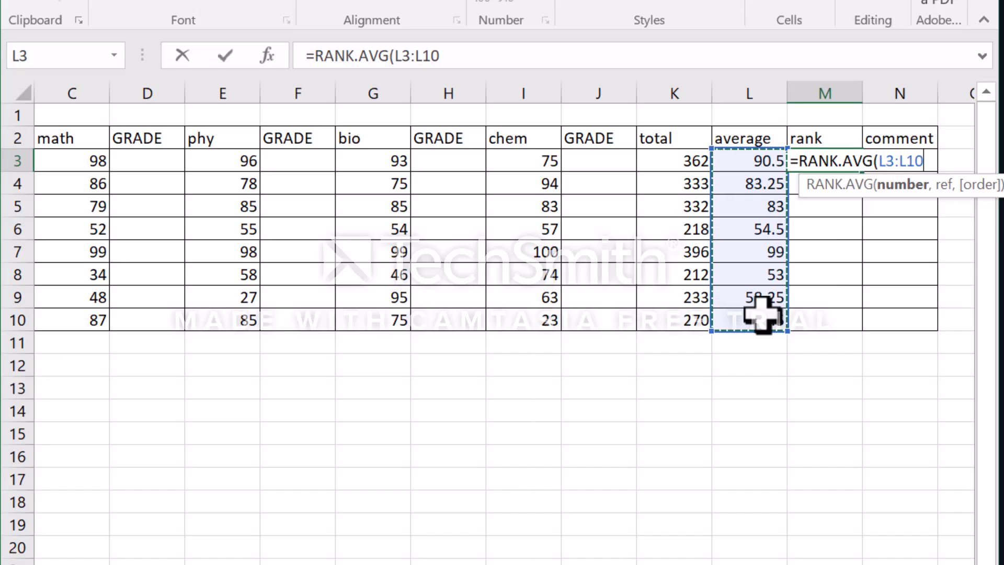
key("Return")
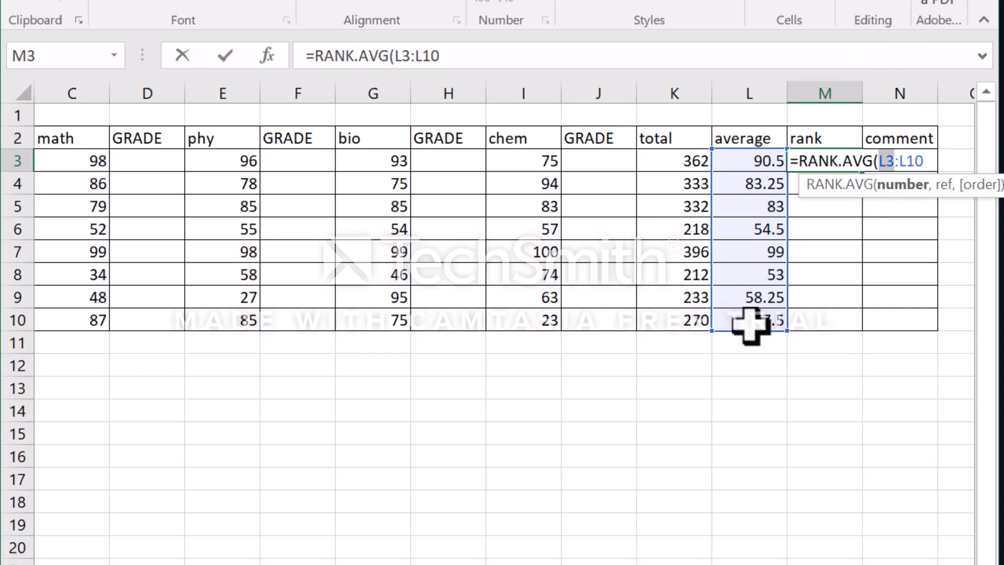
left_click(768, 161)
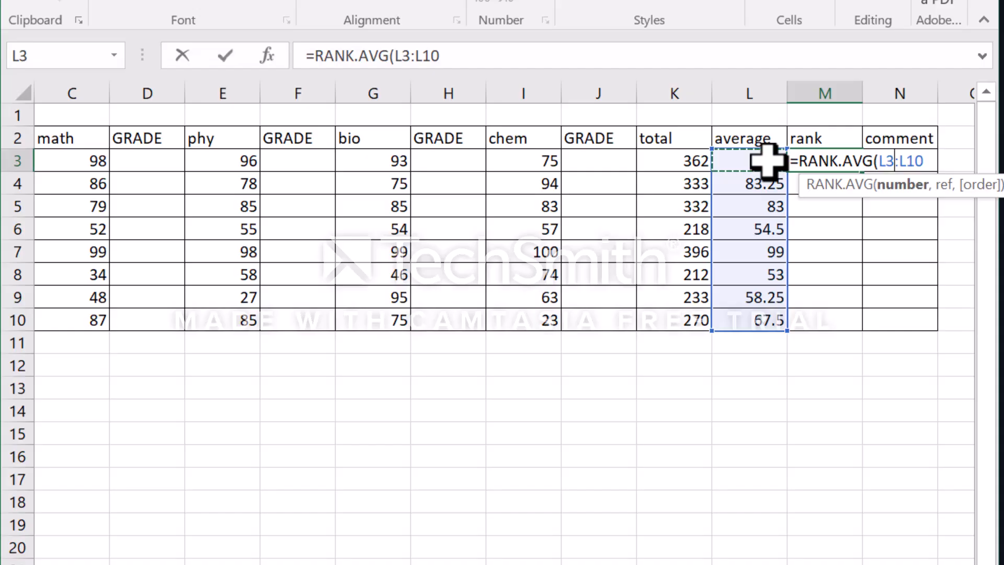
key("BackSpace")
key("BackSpace")
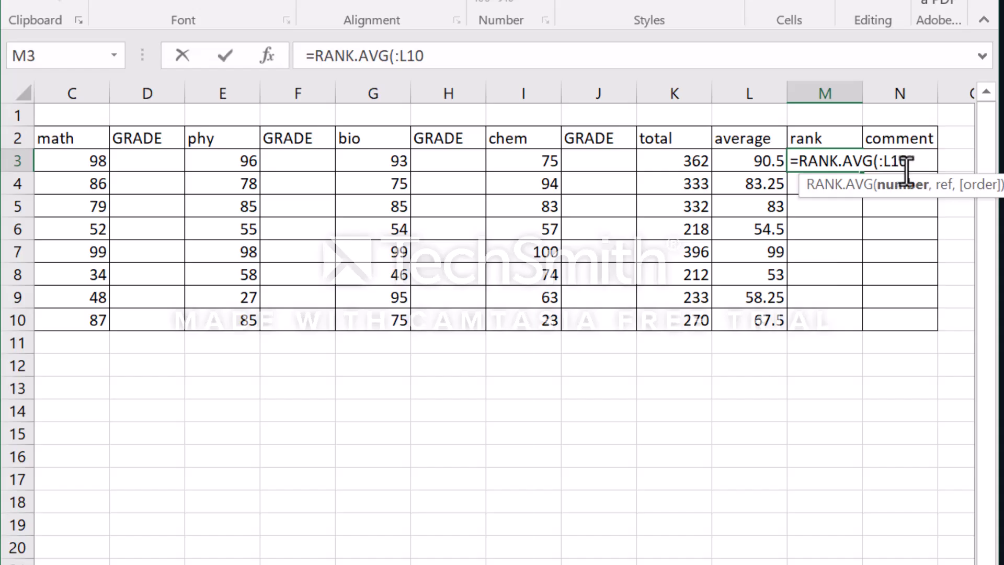
key("BackSpace")
key("BackSpace")
key("BackSpace")
left_click(741, 164)
key("Return")
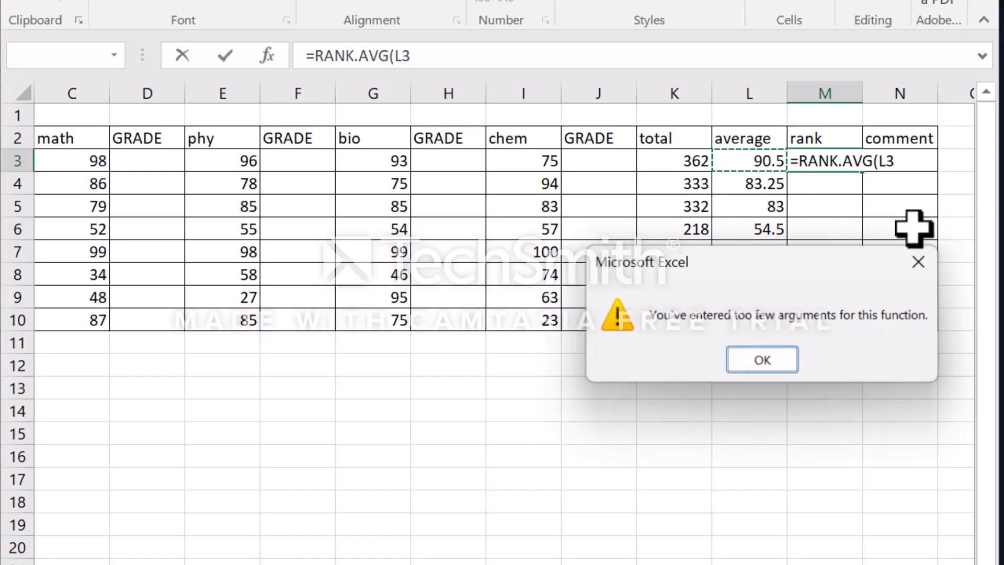
left_click(757, 359)
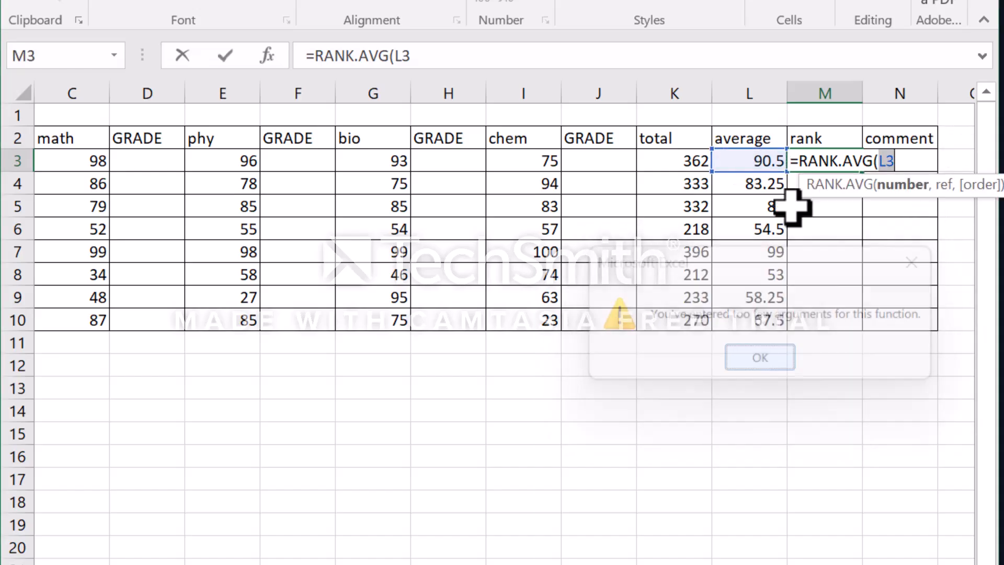
- Complete the rank formula in M3 as =RANK.AVG(L3,L3:L10,0) and fill it down to M10
left_click(754, 162)
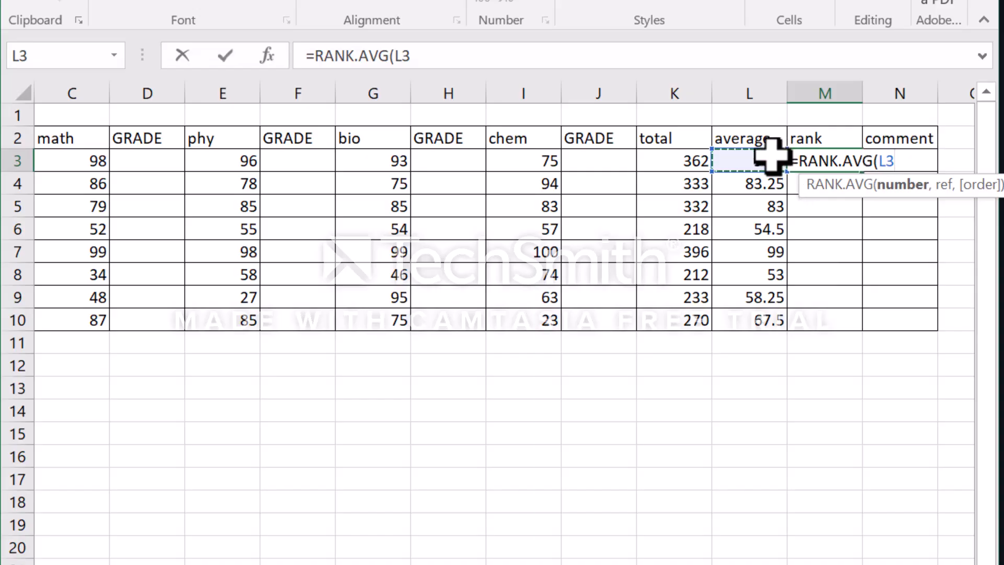
type(",")
left_click_drag(762, 162, 768, 317)
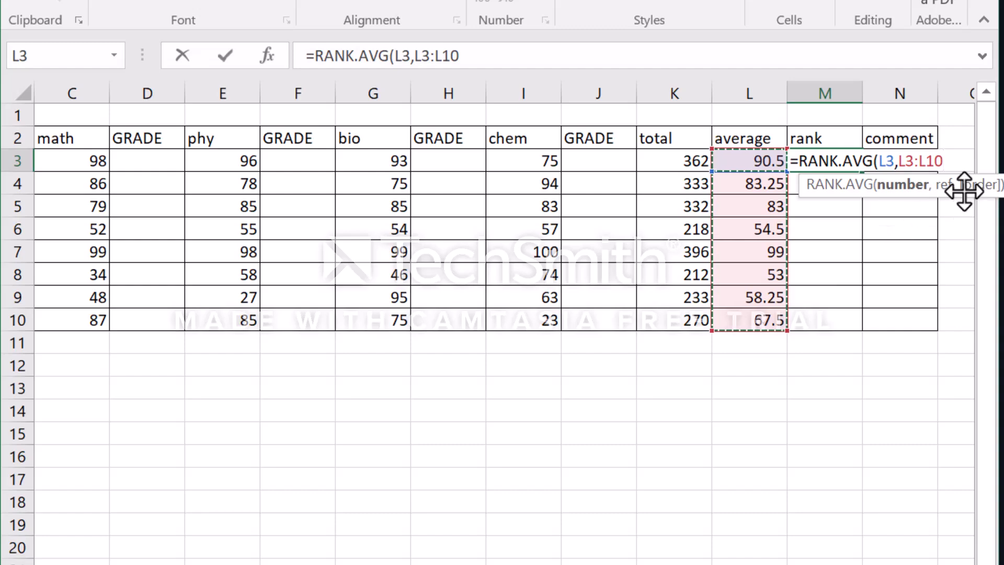
type(",0")
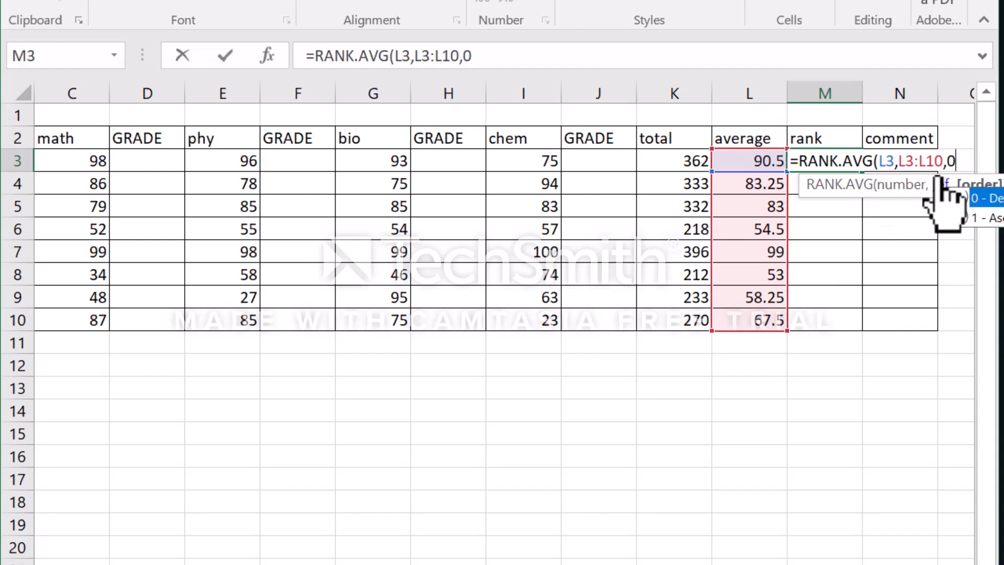
key("Return")
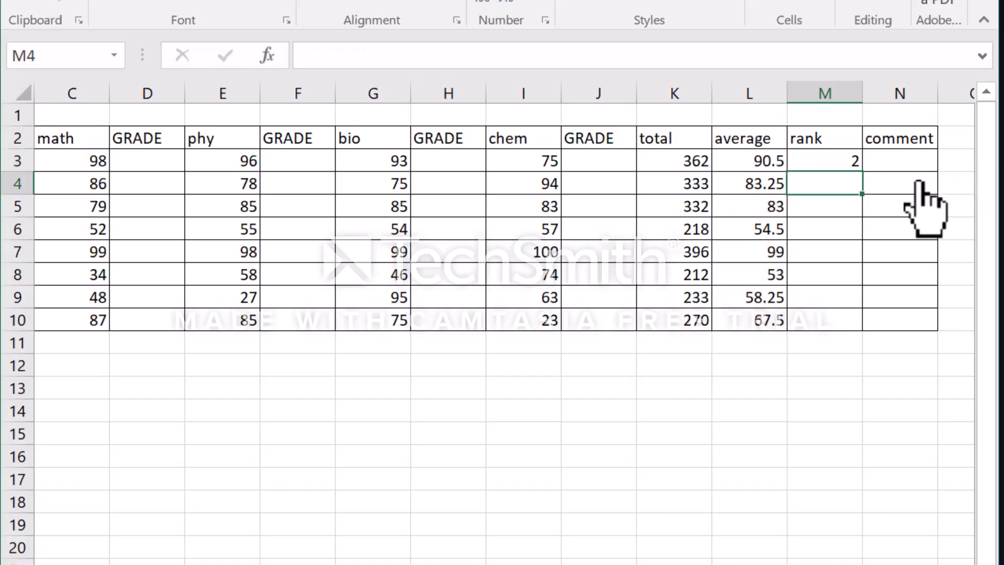
left_click(843, 159)
left_click_drag(845, 159, 877, 335)
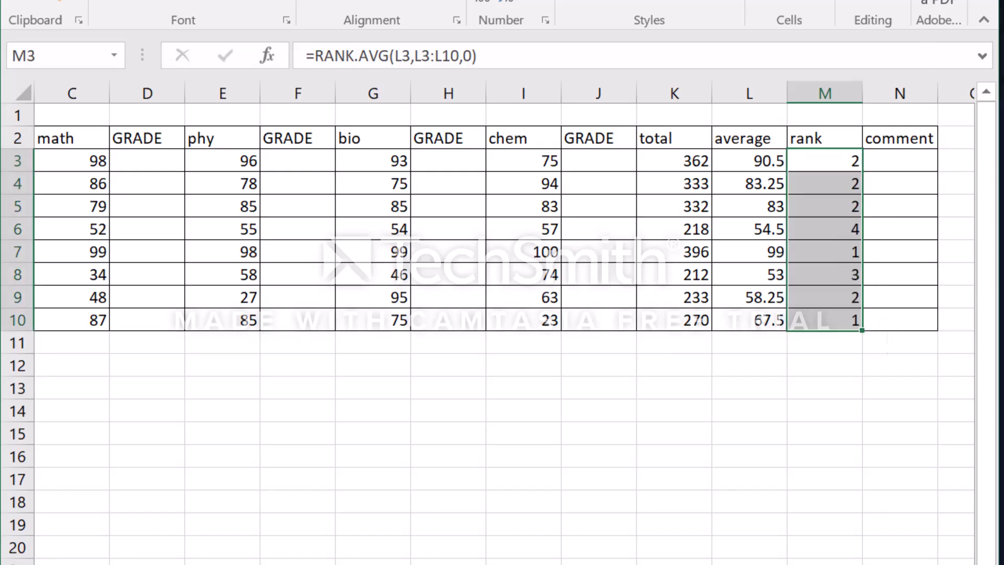
left_click(883, 158)
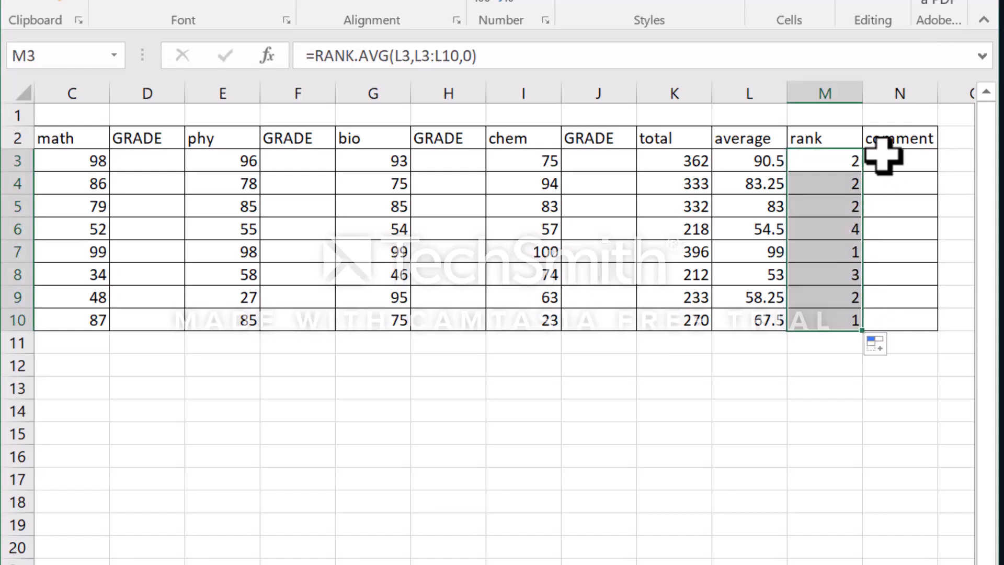
double_click(883, 159)
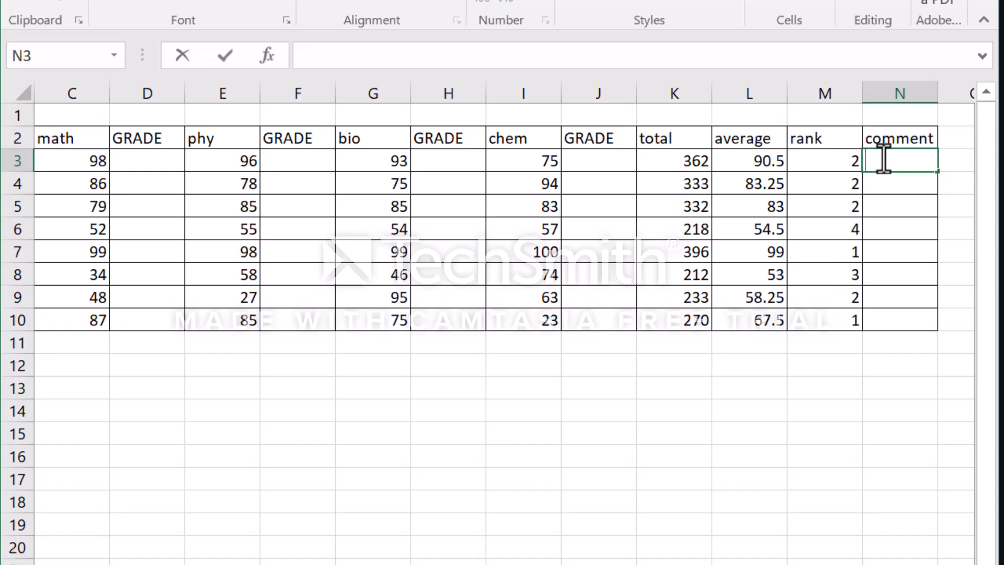
type("=IF")
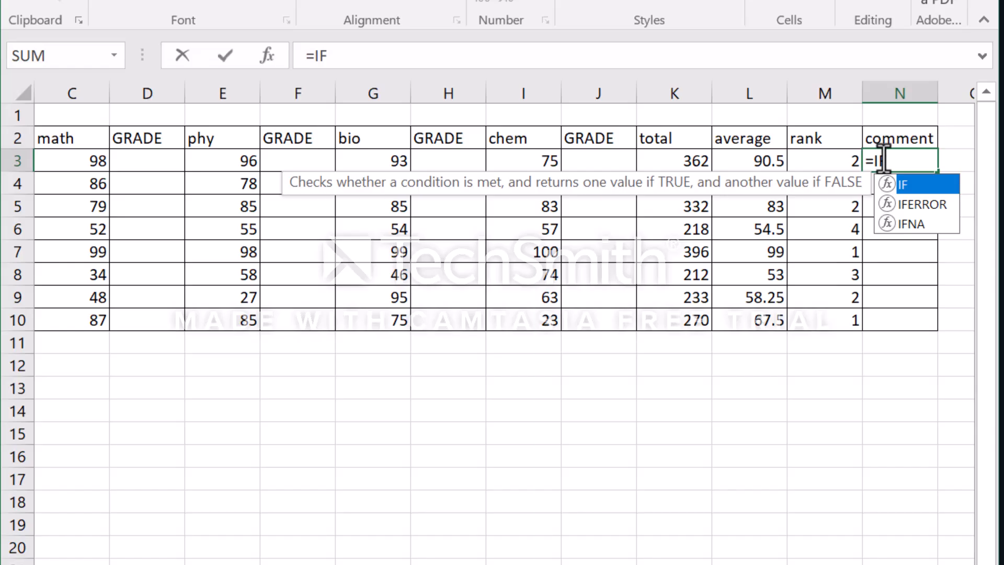
type("(")
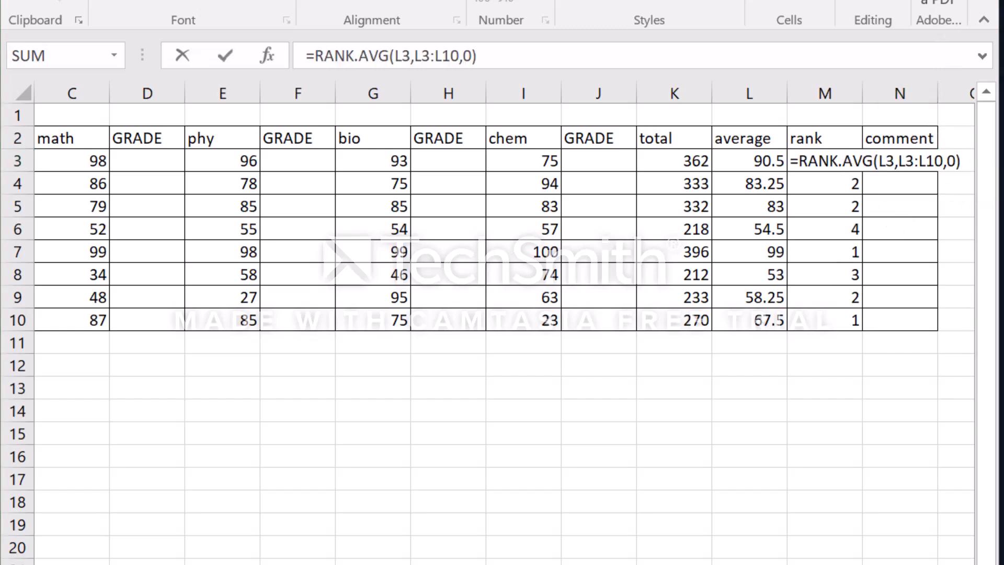
- Make the reference range in M3's rank formula absolute as $L$3:$L$10 and commit the formula
left_click(941, 167)
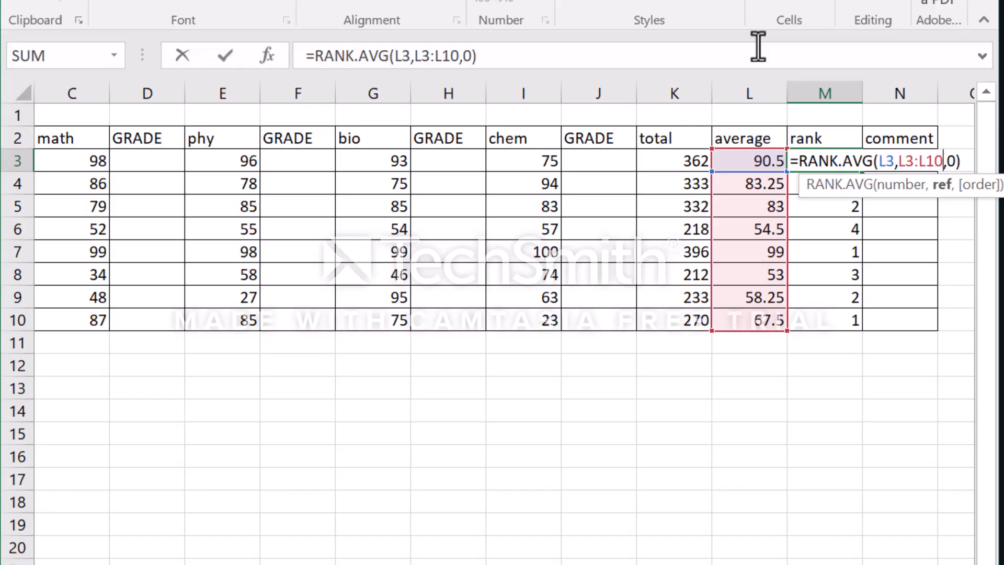
key("F4")
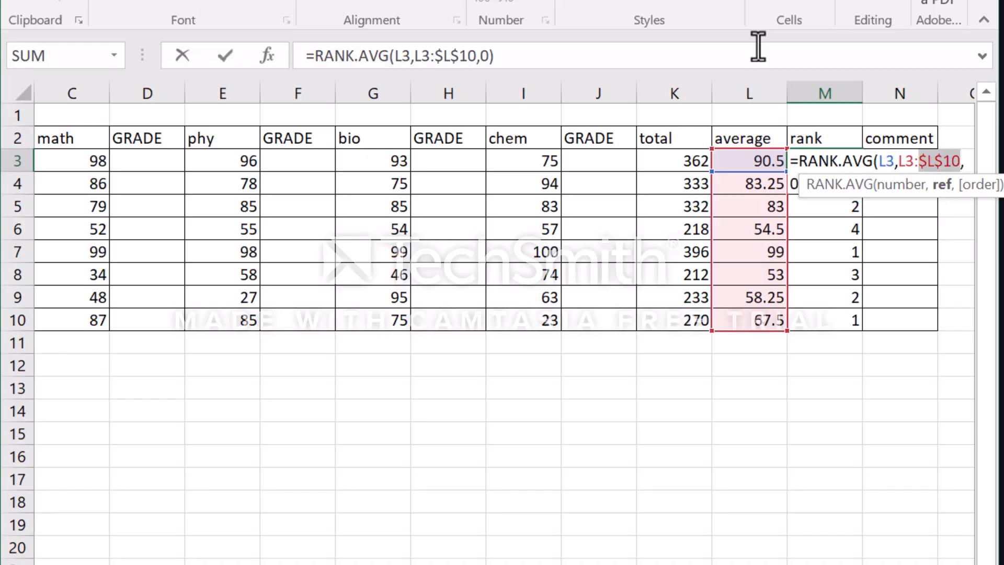
left_click(909, 166)
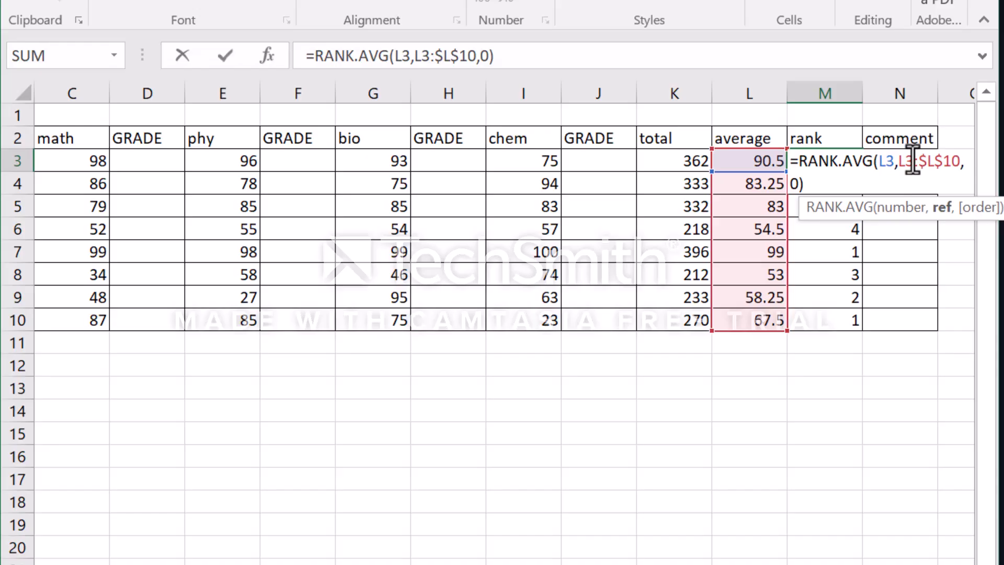
key("F4")
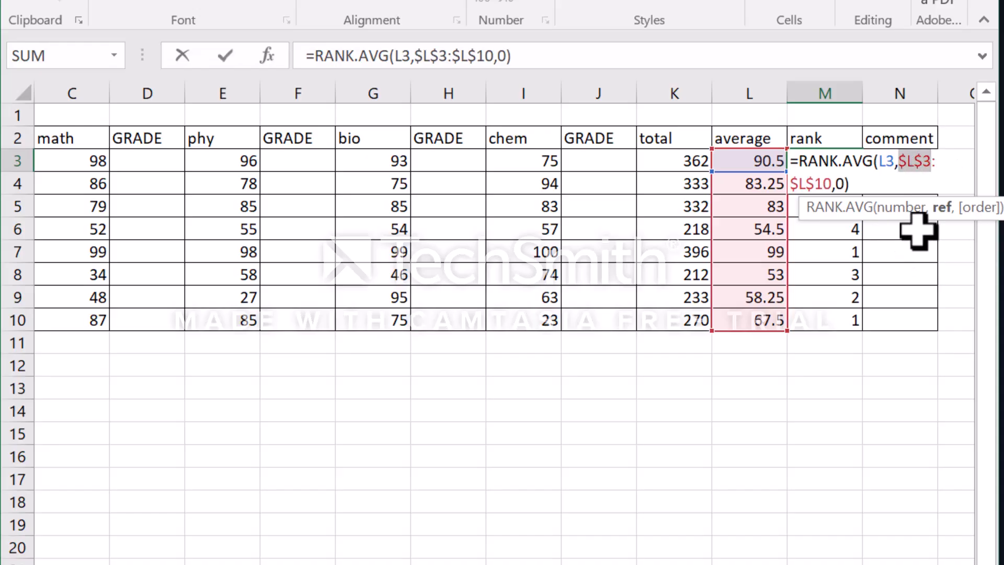
key("Return")
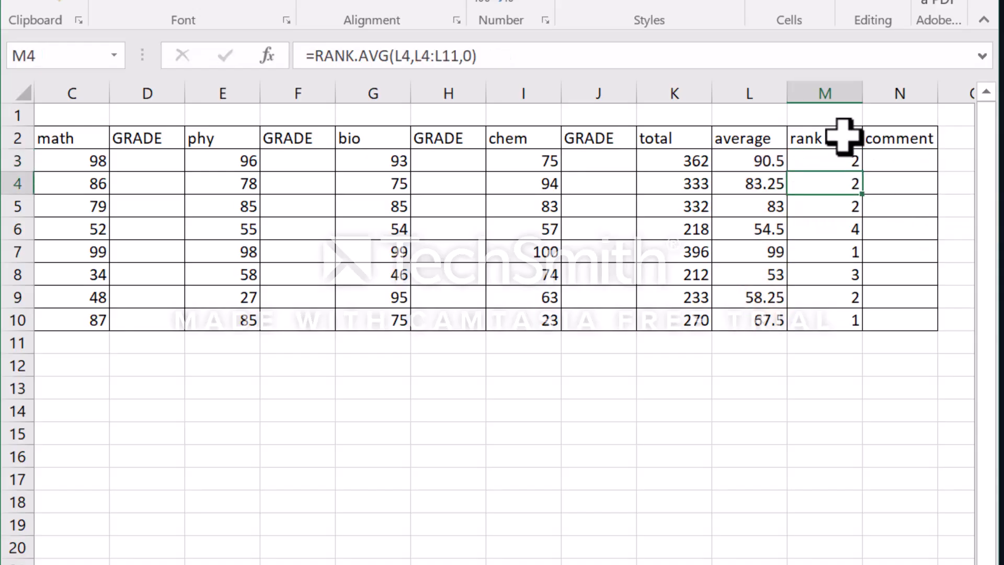
- Fill the corrected rank formula from M3 down to M10
left_click(855, 158)
left_click_drag(863, 174, 866, 331)
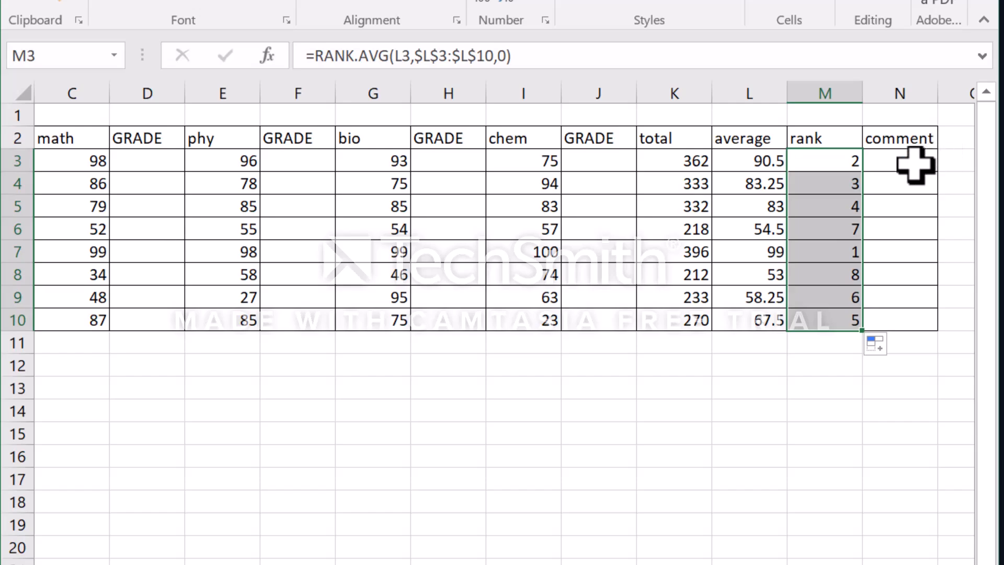
- Begin an IF formula in N3, the first comment cell, with the condition L3>70
left_click(915, 165)
type("=IF(")
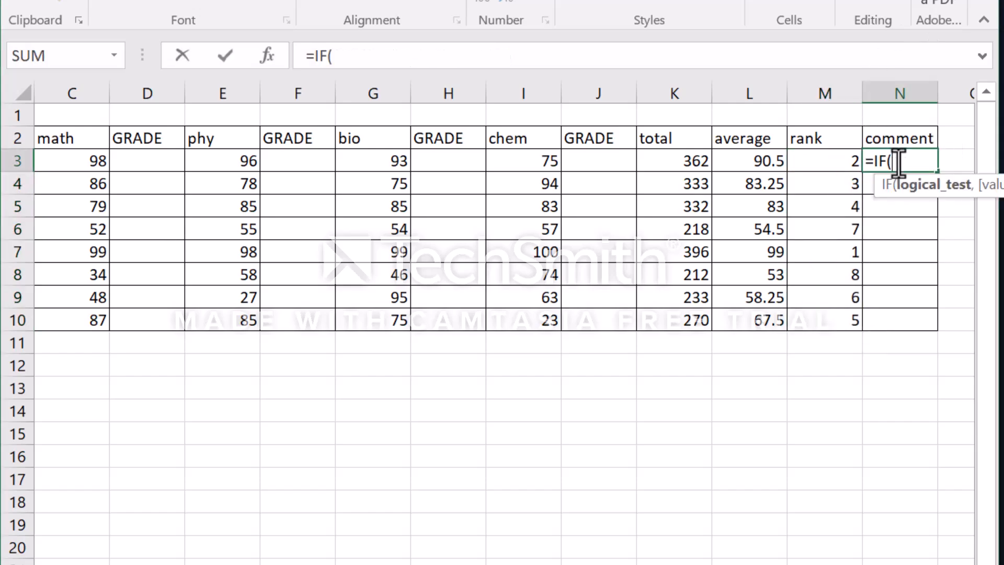
left_click(754, 163)
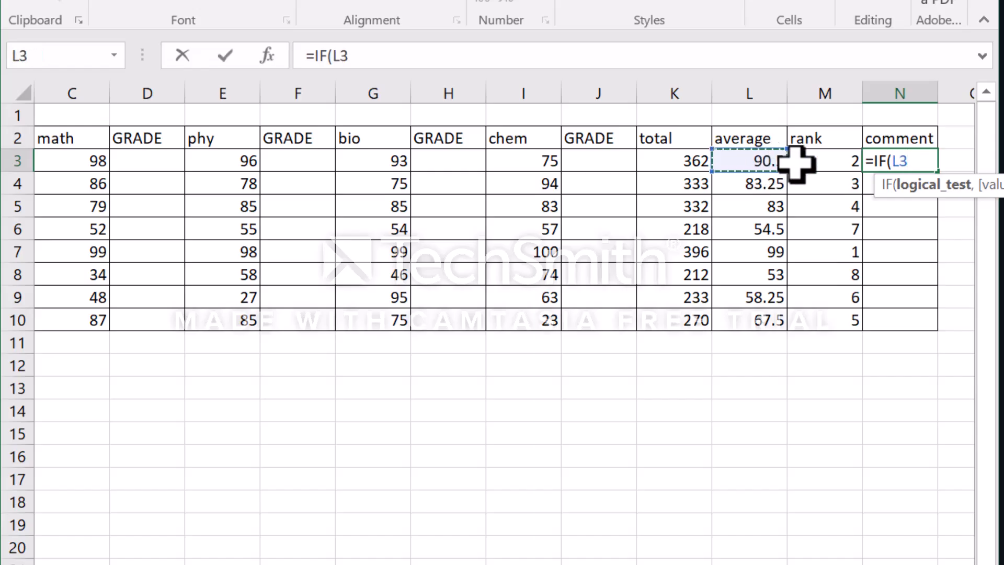
type(">")
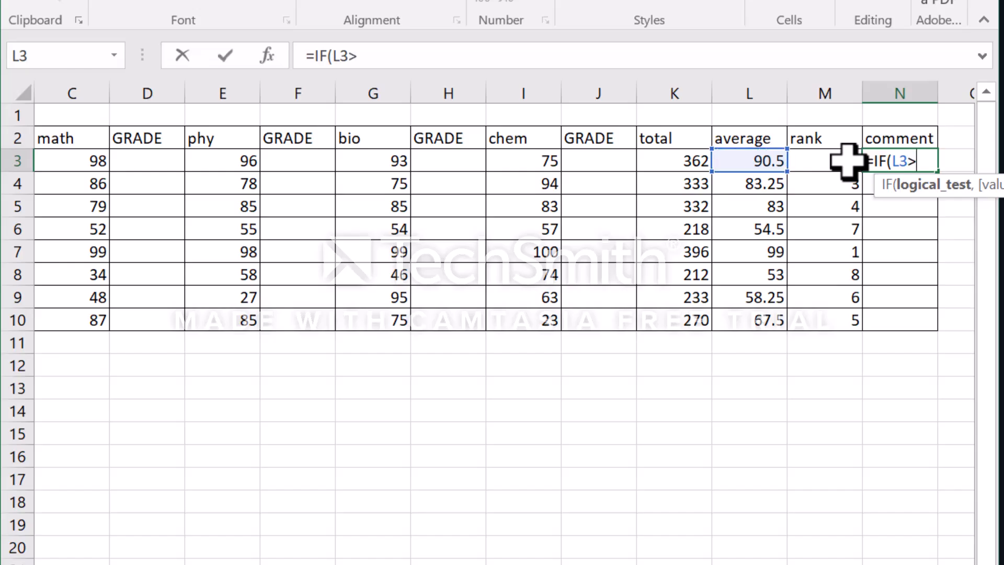
type("7")
key("Return")
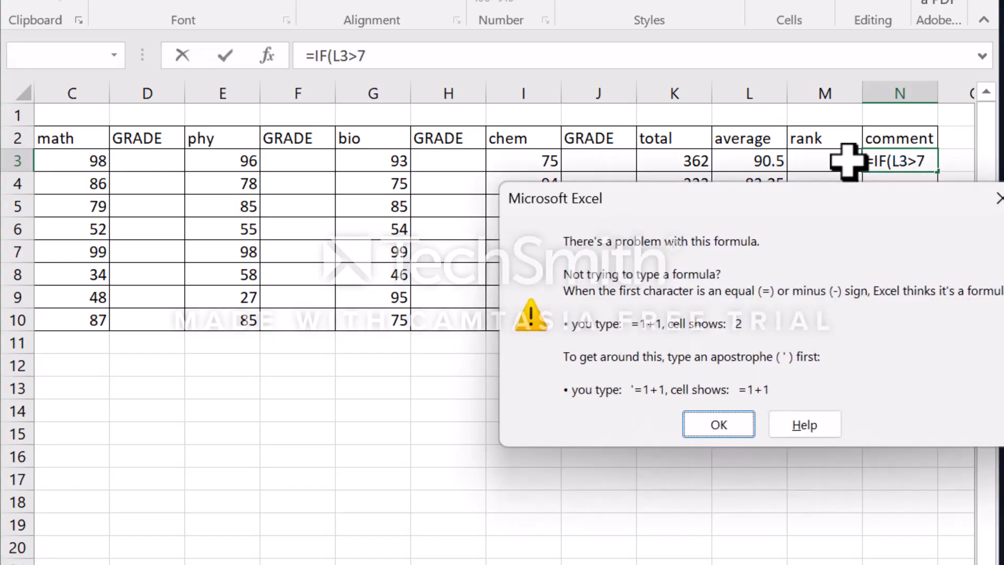
left_click(998, 198)
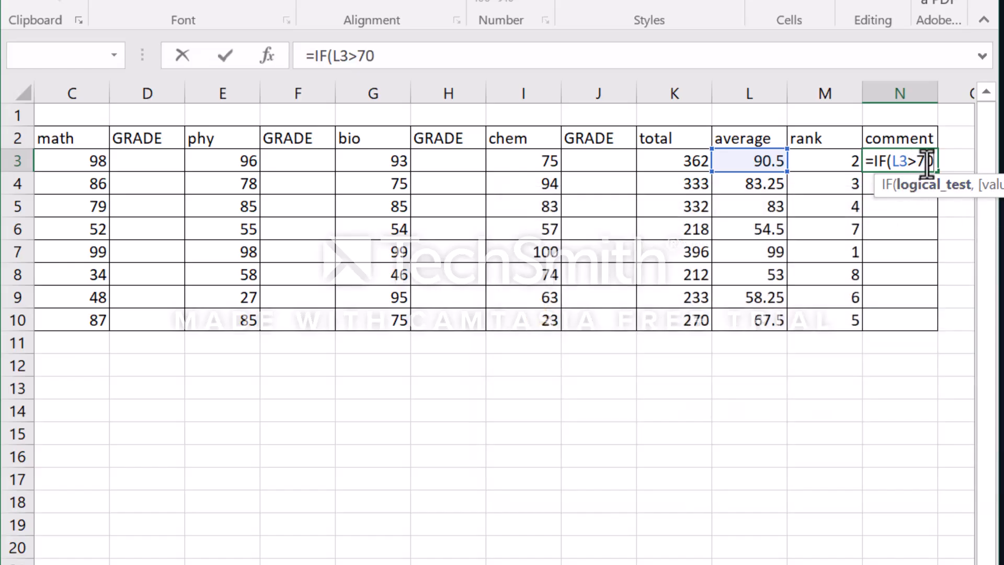
type("0,")
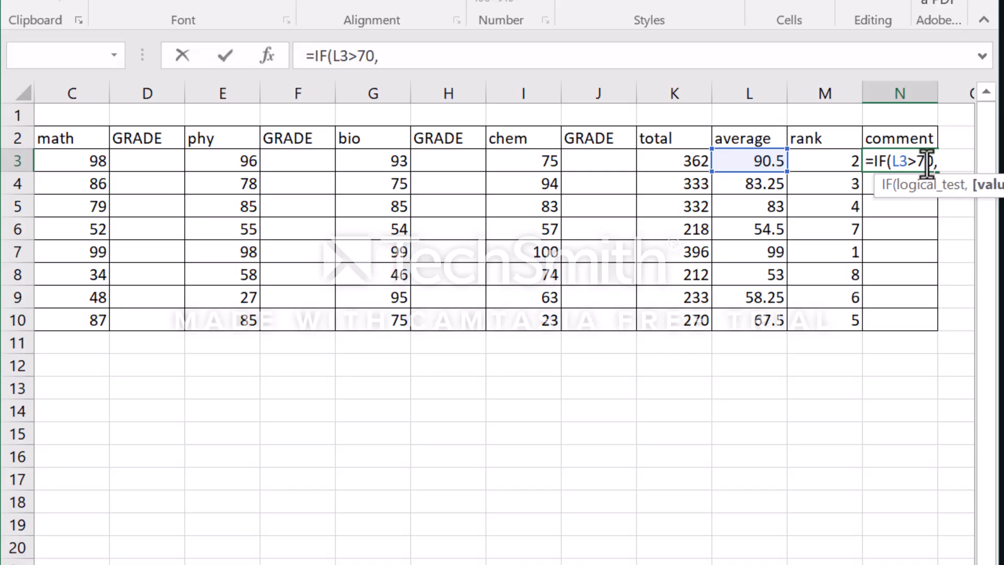
type("\"GOOD")
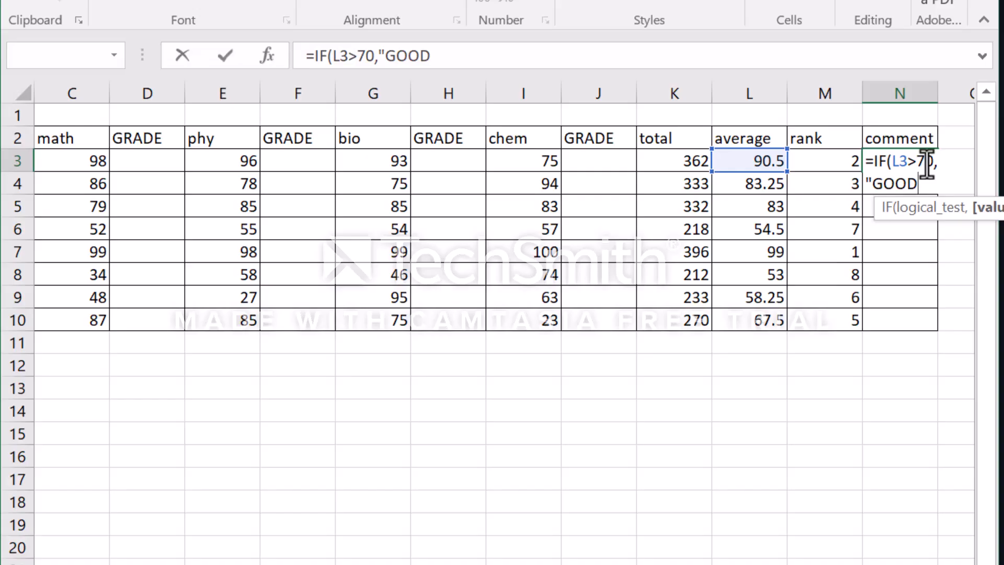
type("\",\"TRY HARDER")
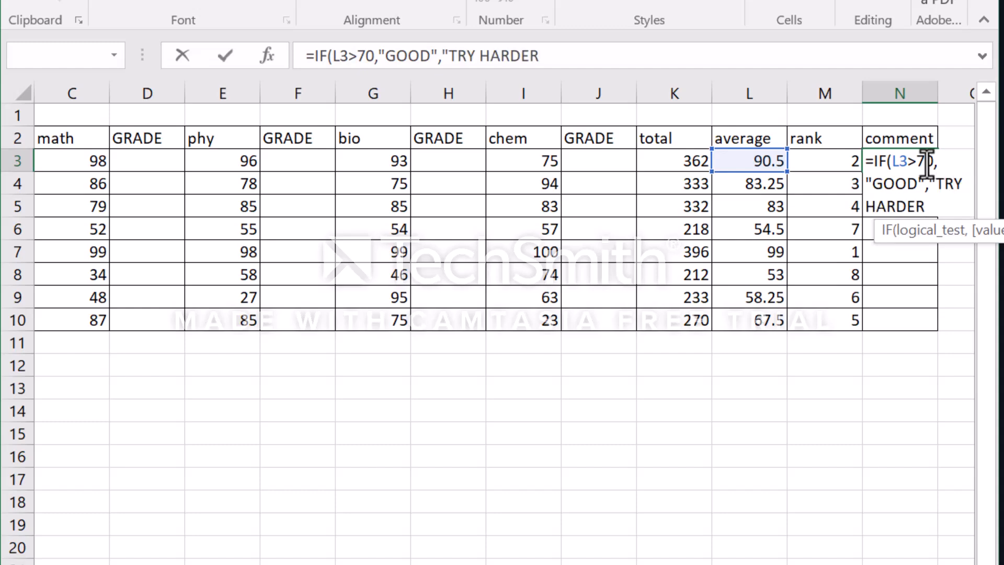
- Complete N3's IF formula with "GOOD" as the true result and "TRY HARDER" as the false result
key("Return")
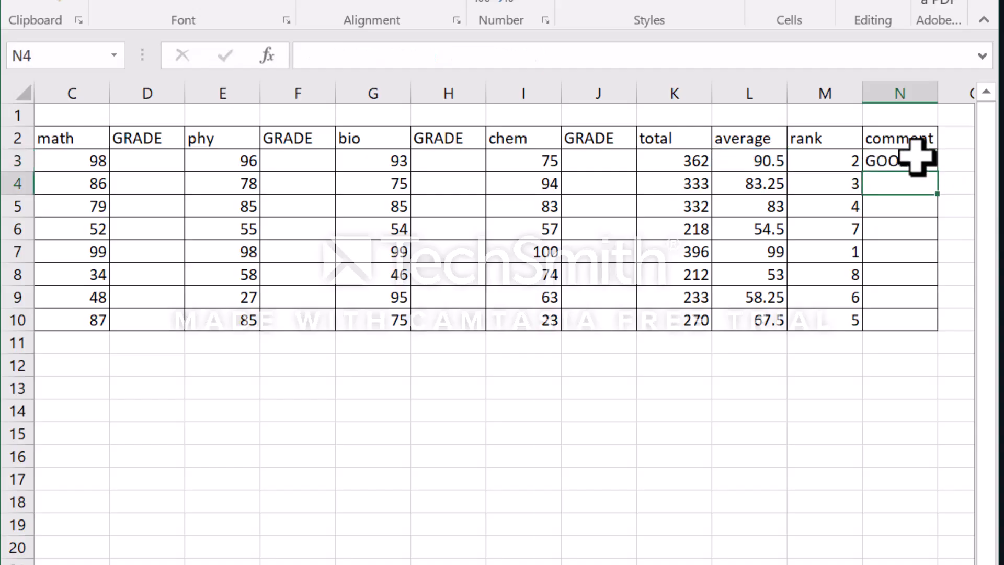
- Fill the comment formula from N3 down to N10 and widen column N to fit the comments
key("Up")
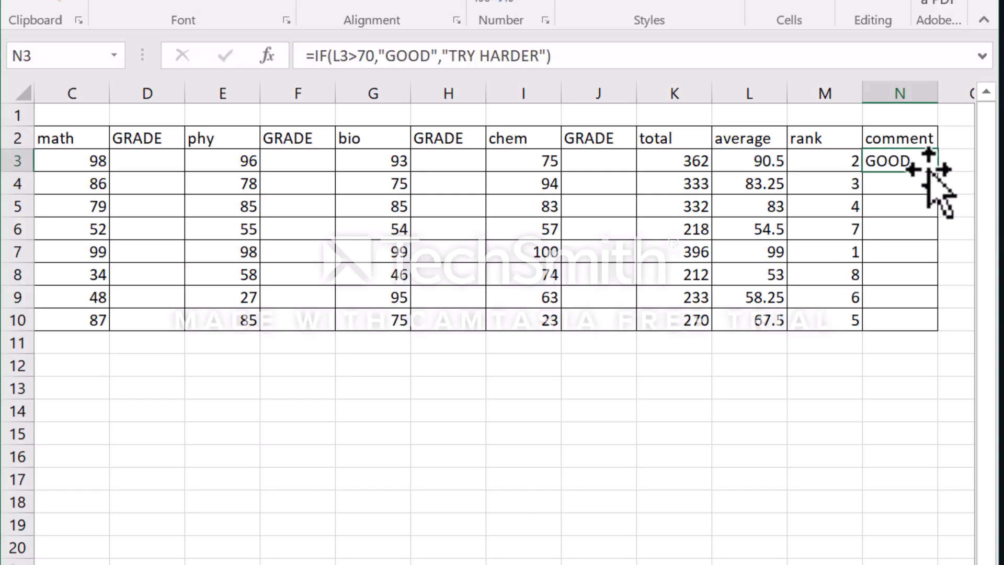
left_click_drag(937, 172, 934, 332)
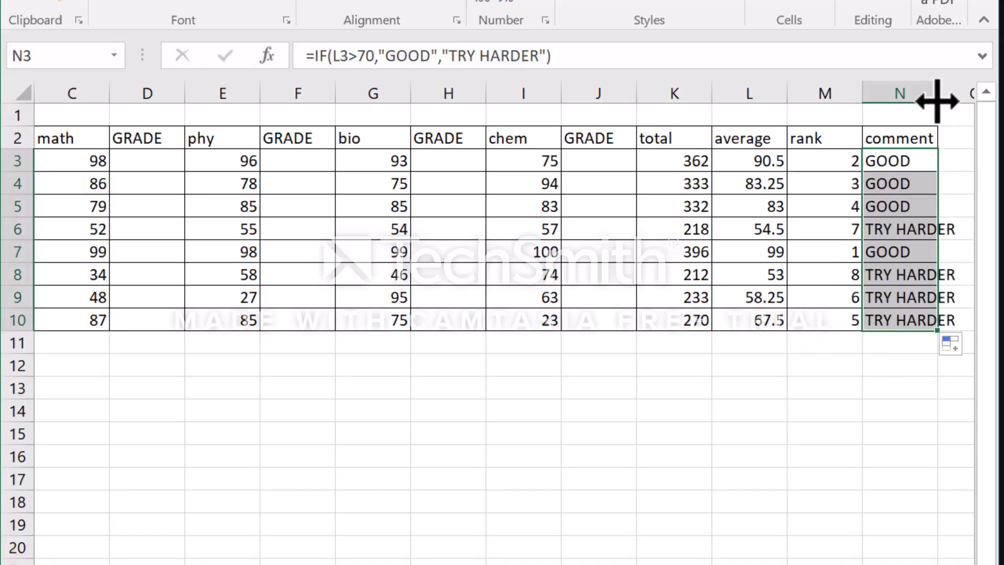
left_click_drag(937, 98, 963, 99)
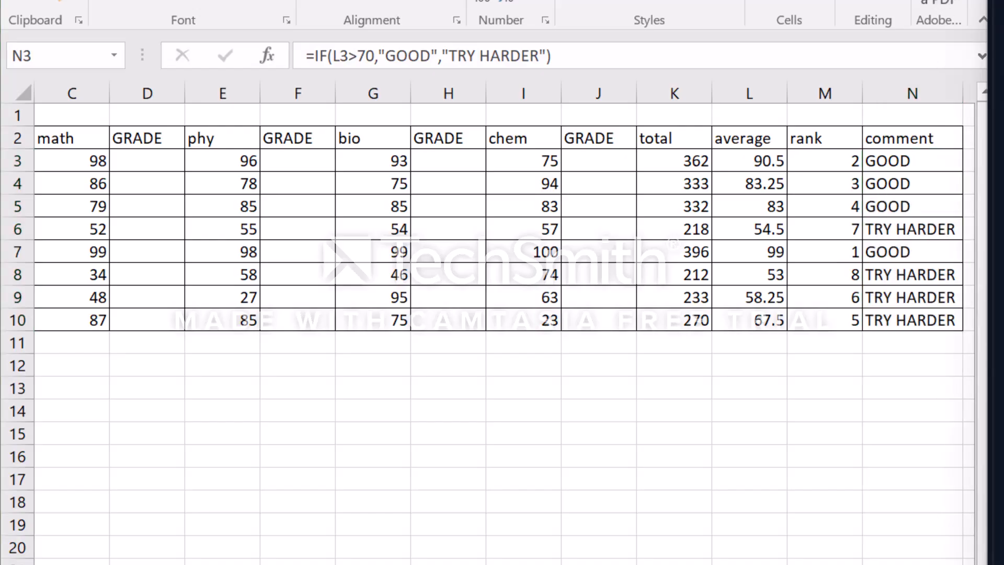
- Enter =IF(C3>95,"A",IF(C3>80,"B",IF(C3>70,"C",IF(C3>60,"D",IF(C3>50,"E","O"))))) in D3 and fill it down to D10
double_click(143, 156)
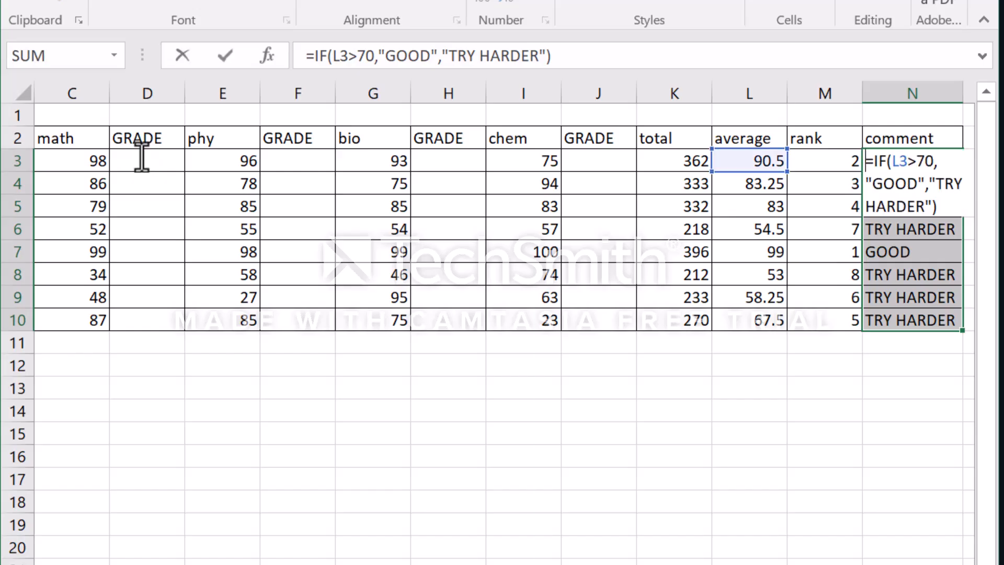
left_click(141, 155)
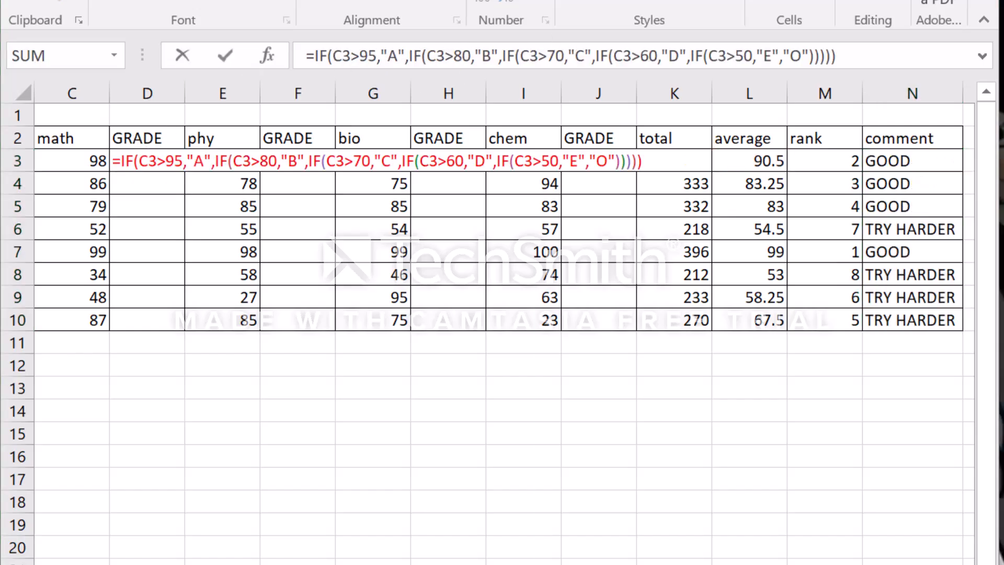
left_click(144, 162)
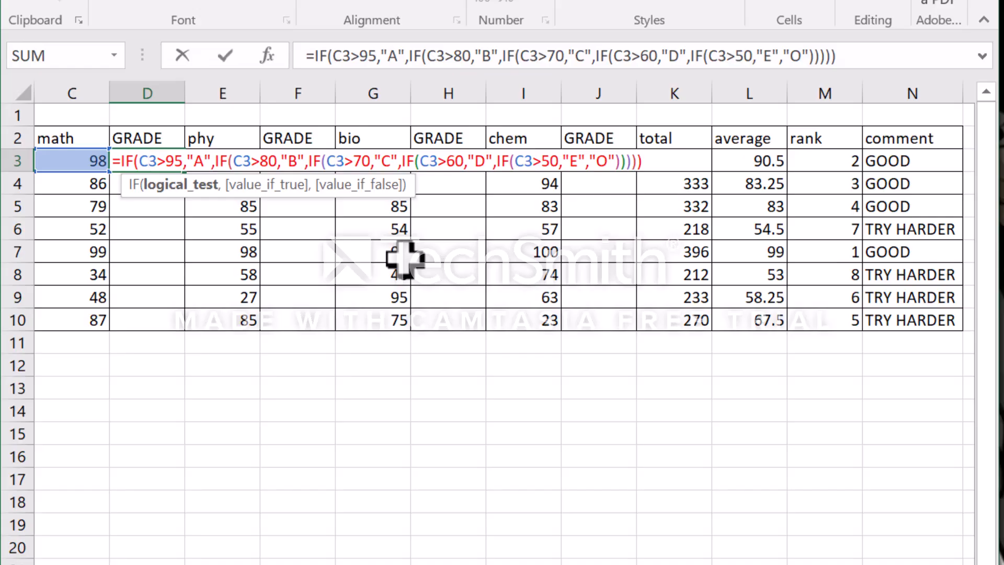
key("Return")
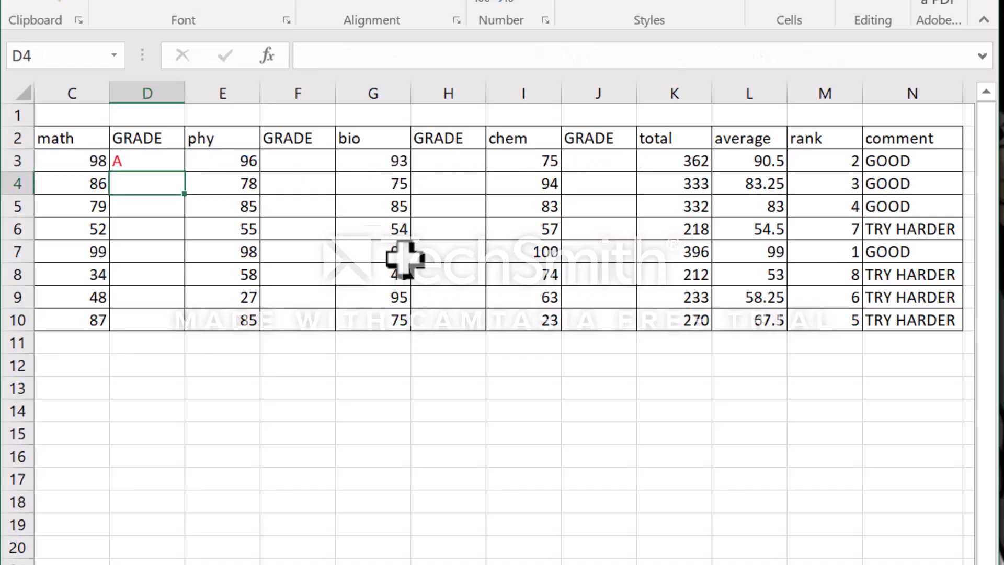
left_click(152, 163)
left_click_drag(187, 176, 196, 332)
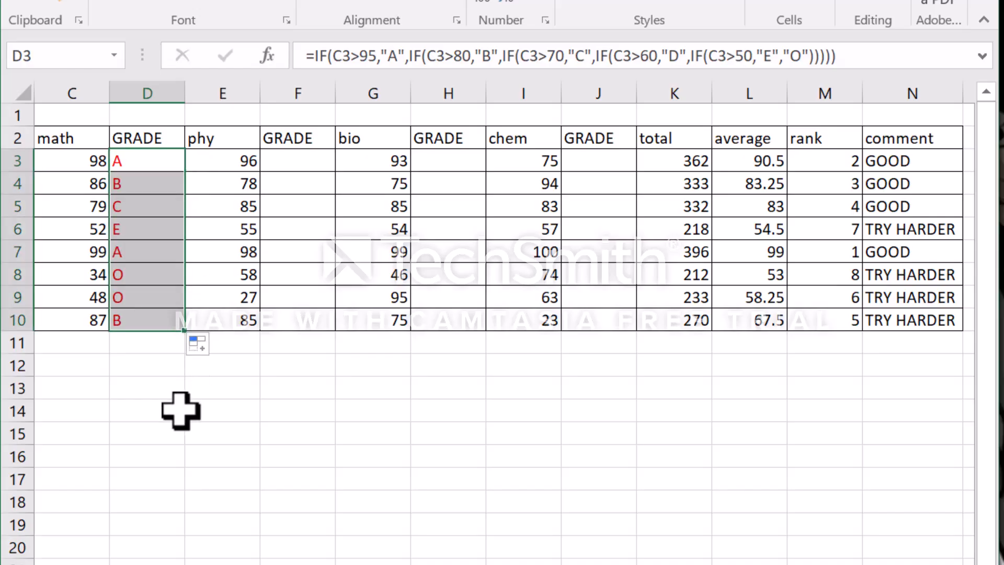
- Copy the grade formula from D3 into F3, H3 and J3, the first grade cells for phy, bio and chem
left_click(168, 154)
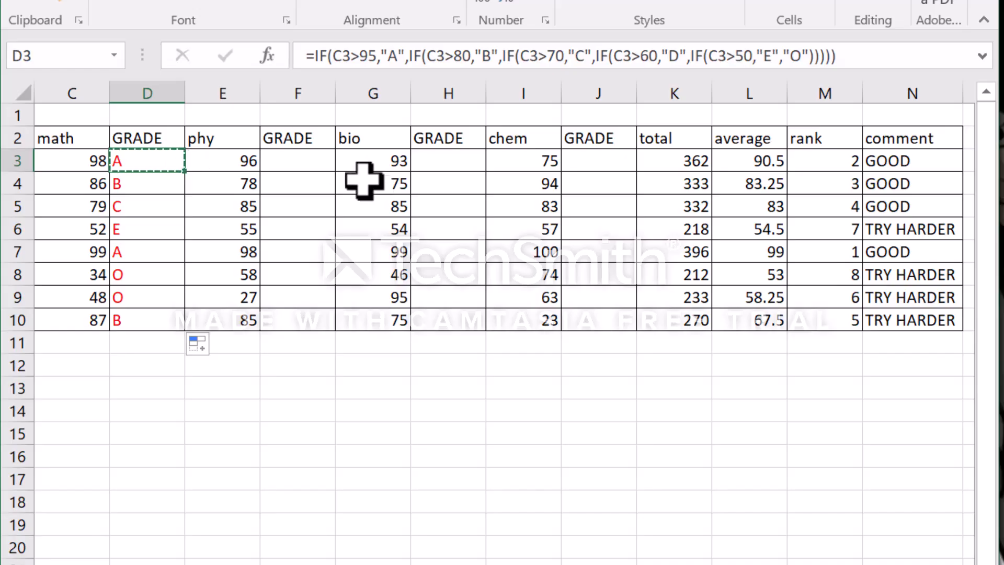
left_click(305, 161)
type("A")
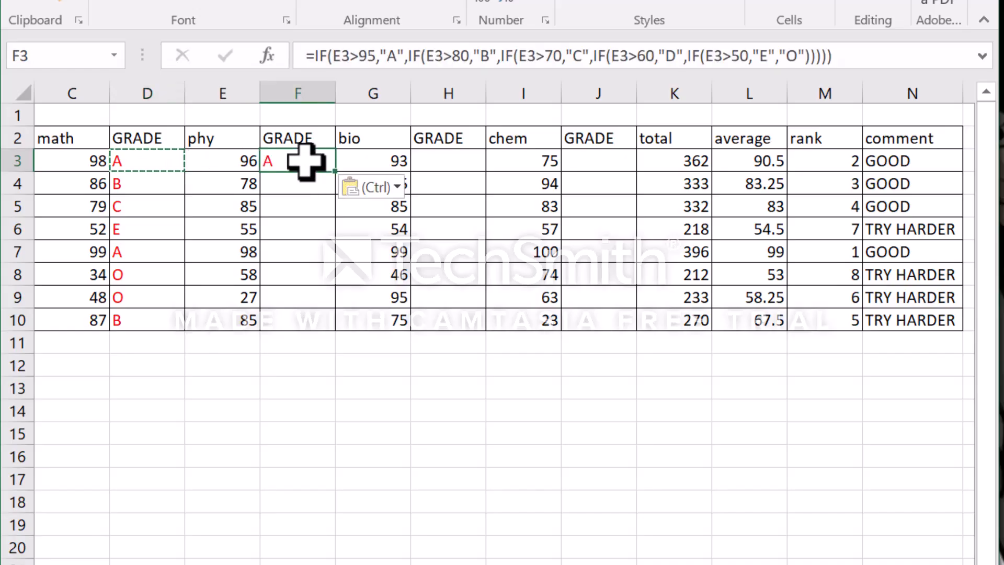
left_click(467, 164)
key("ctrl+v")
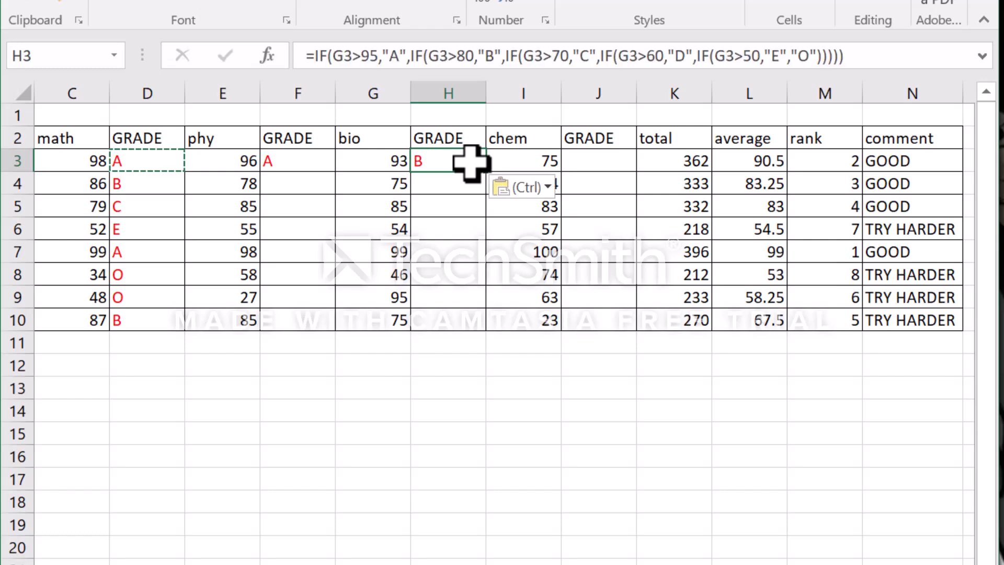
left_click(597, 165)
key("ctrl+v")
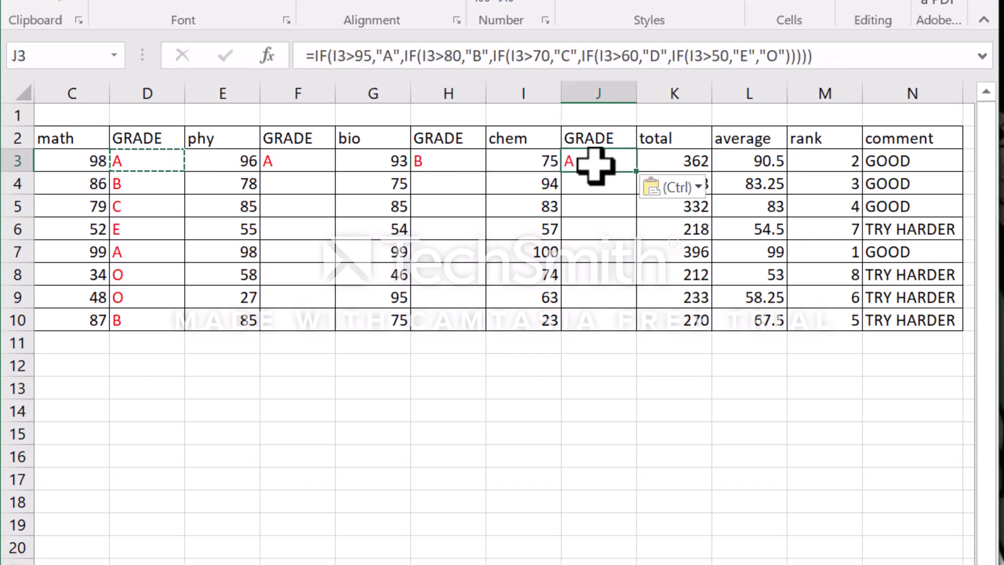
key("ctrl")
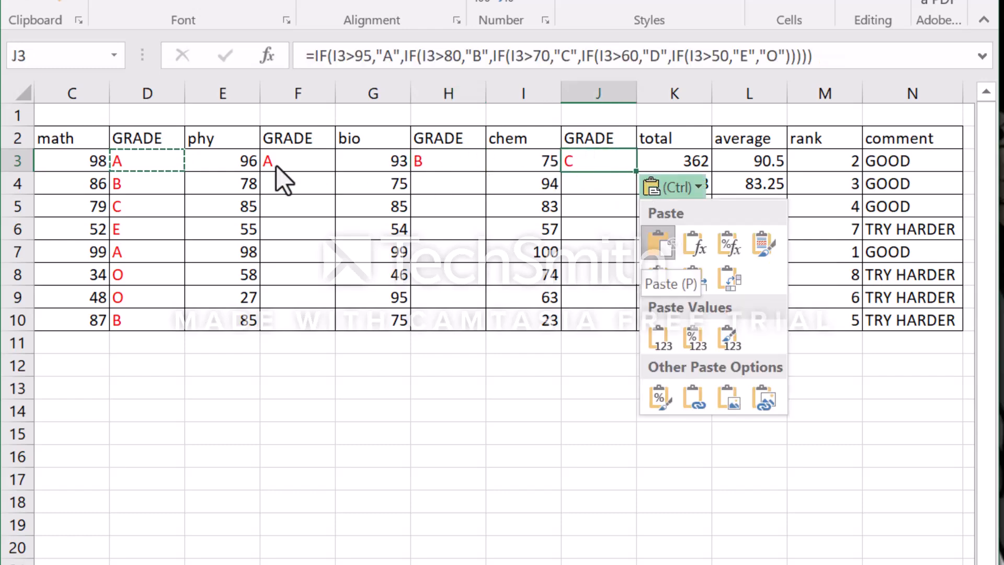
key("Escape")
- Fill the grade formulas in F3, H3 and J3 down to row 10
left_click(298, 162)
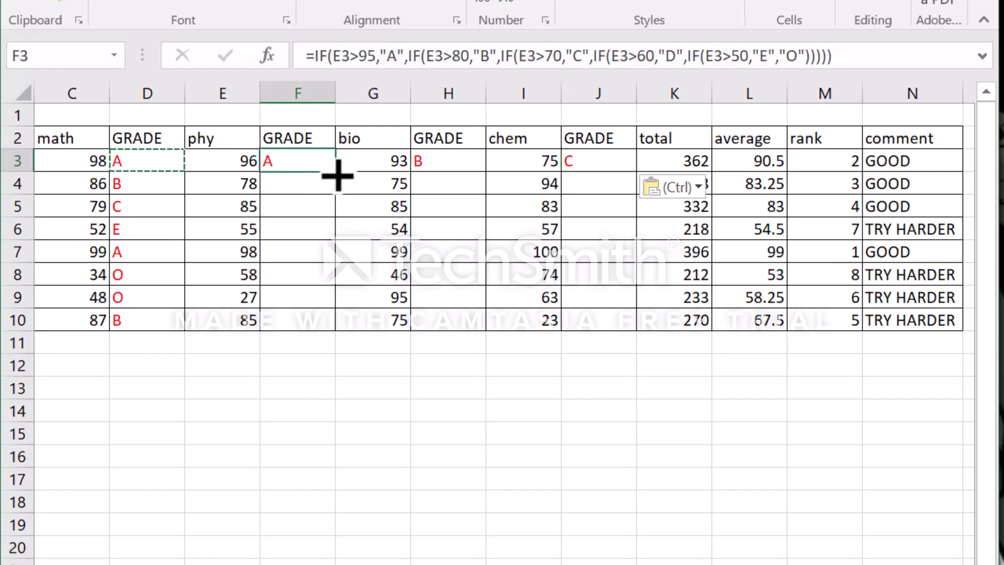
left_click_drag(338, 176, 348, 331)
left_click_drag(469, 165, 486, 327)
left_click(601, 167)
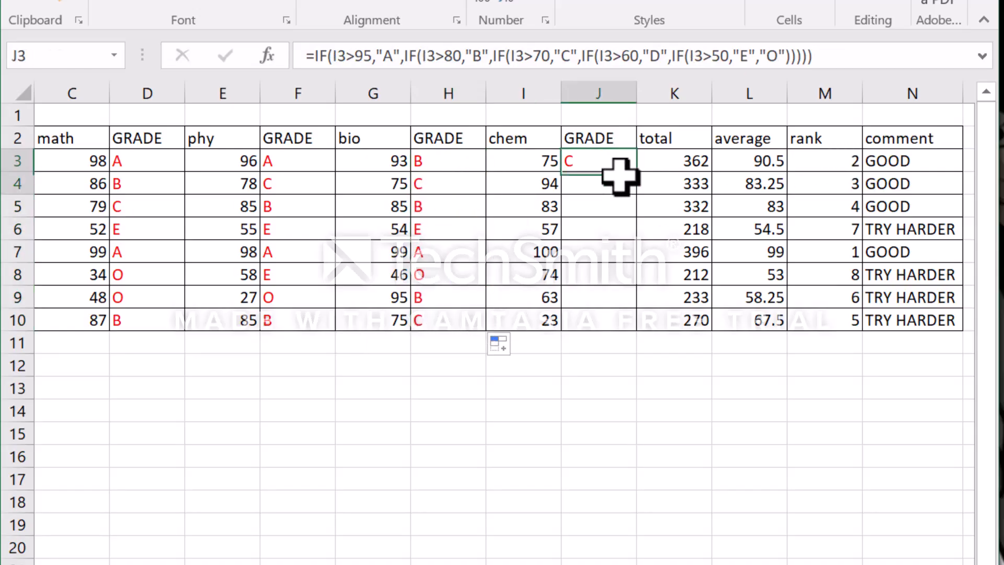
left_click_drag(637, 172, 645, 335)
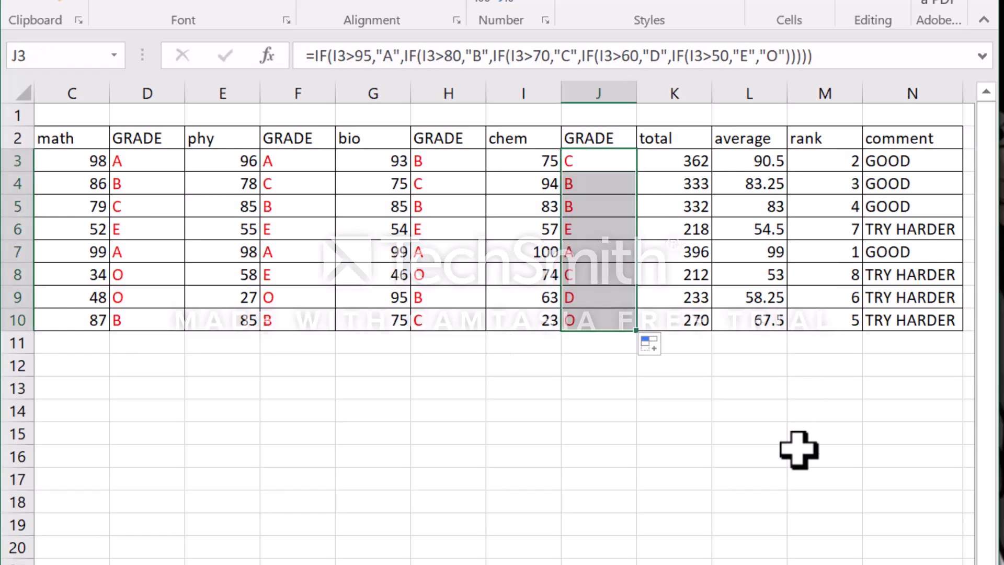